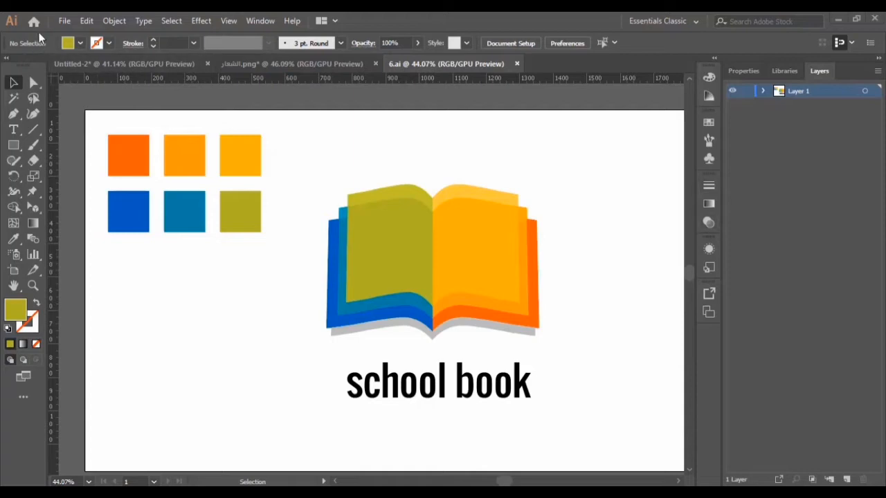
# Create a new document from the Web-Large 1920 x 1080 px preset
pyautogui.click(63, 21)
pyautogui.click(90, 33)
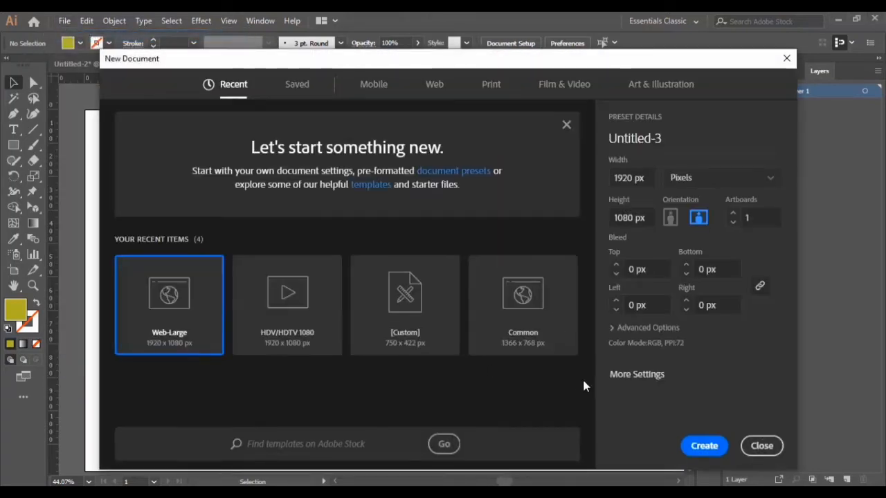
pyautogui.doubleClick(184, 325)
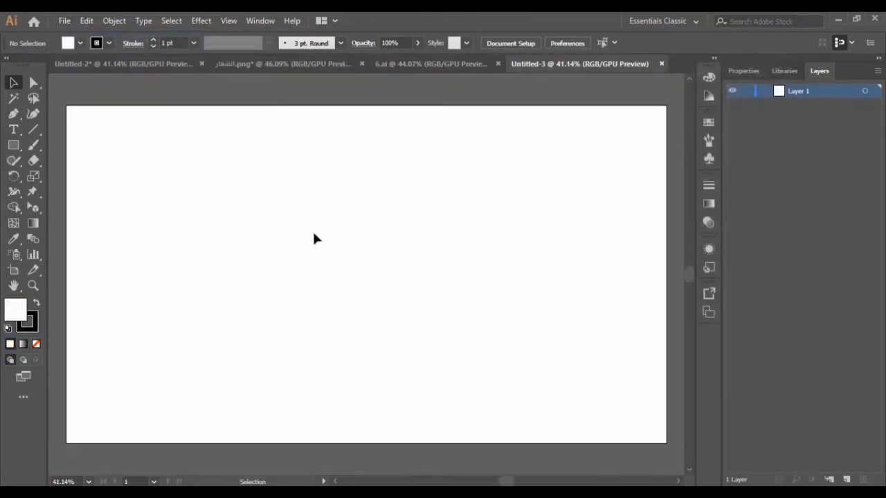
# Copy the six colour swatch squares from 6.ai into the upper-left area of the new Untitled-3 artboard
pyautogui.click(433, 64)
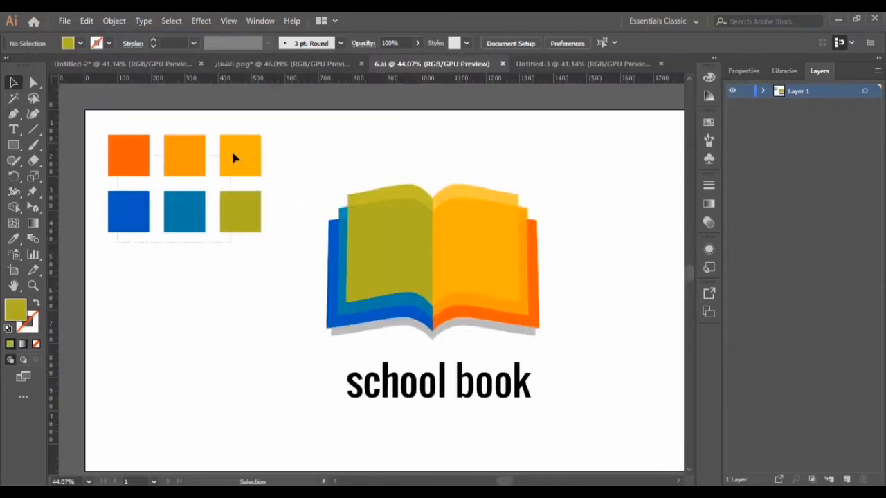
pyautogui.moveTo(233, 158); pyautogui.dragTo(209, 142)
pyautogui.click(366, 211)
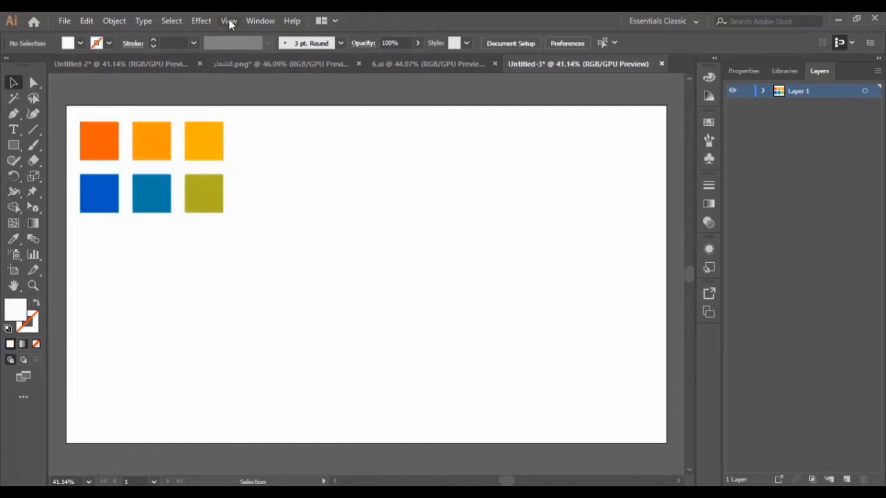
# Show the rulers in the new document
pyautogui.click(229, 21)
pyautogui.moveTo(353, 371)
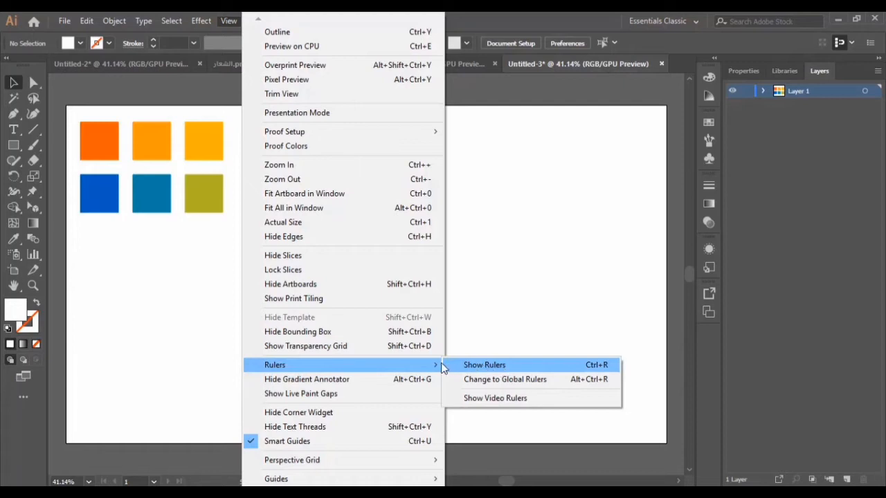
pyautogui.click(487, 365)
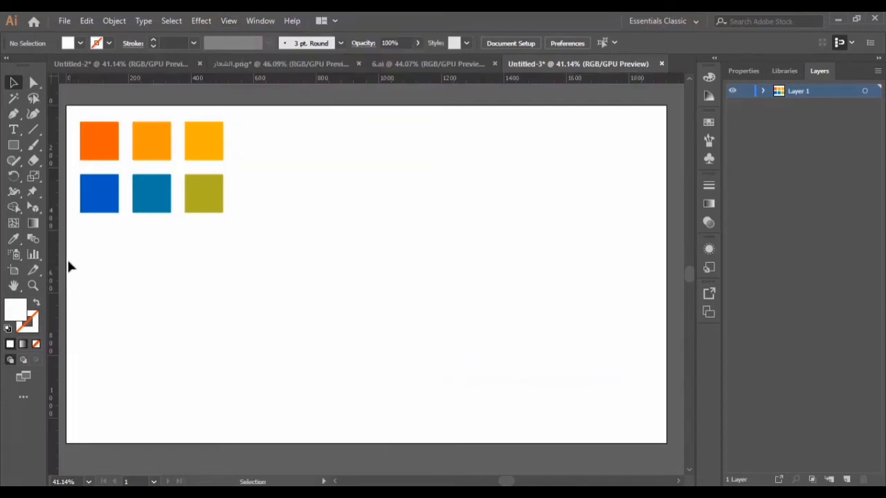
# Place vertical guides at about 1000, 1200 and 1400 px and horizontal guides at about 200 and 480 px
pyautogui.moveTo(59, 265); pyautogui.dragTo(442, 267)
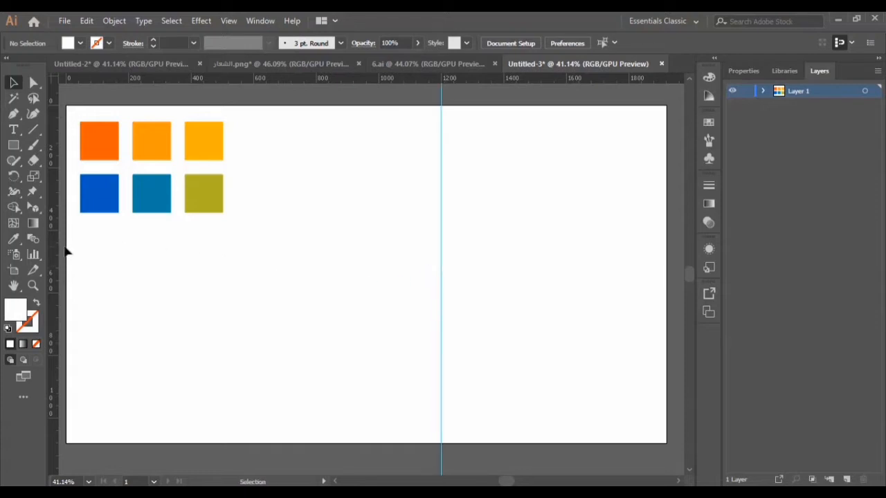
pyautogui.moveTo(57, 251); pyautogui.dragTo(378, 243)
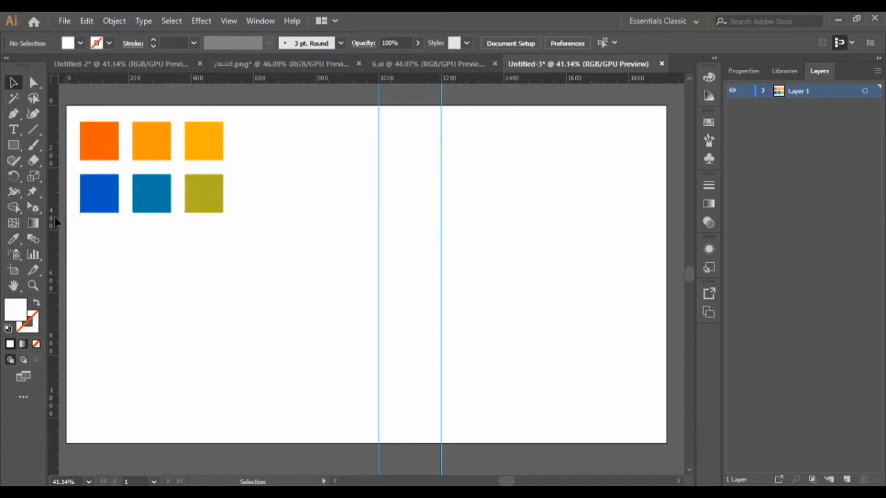
pyautogui.moveTo(56, 221); pyautogui.dragTo(503, 218)
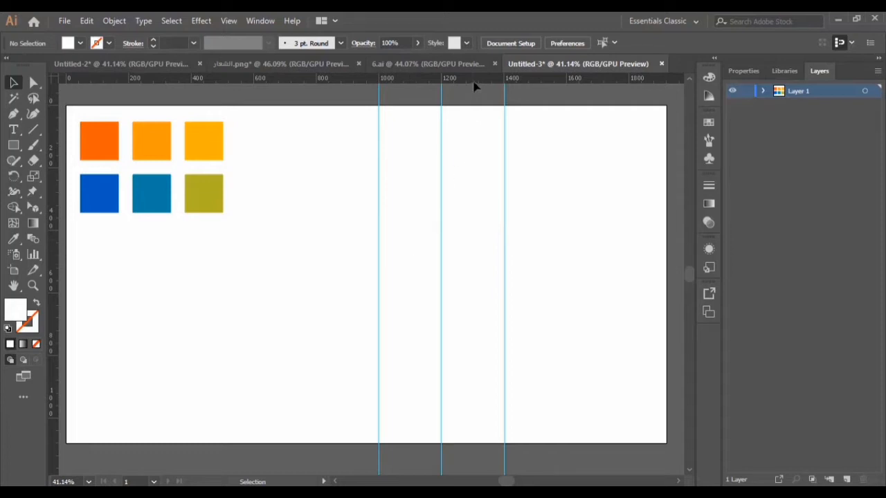
pyautogui.moveTo(474, 81); pyautogui.dragTo(476, 106)
pyautogui.moveTo(470, 155); pyautogui.dragTo(469, 167)
pyautogui.moveTo(479, 82); pyautogui.dragTo(446, 257)
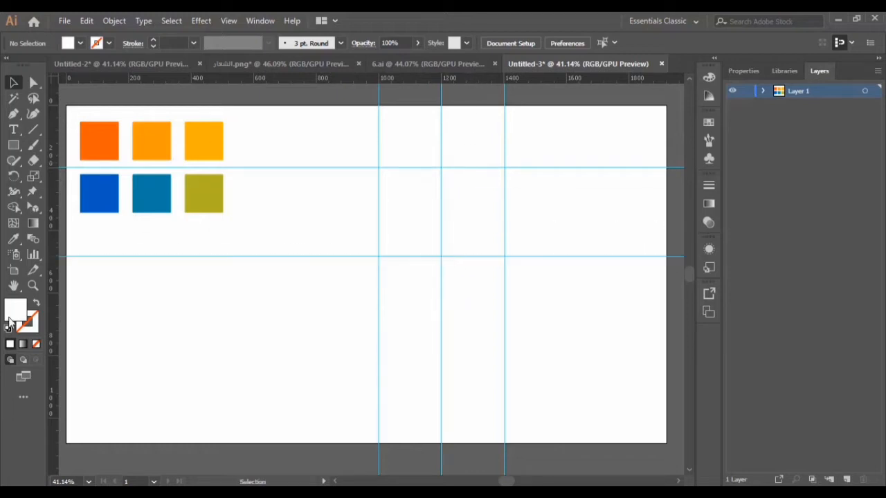
# Start a Pen path up the 1200 px guide between the horizontal guides, curve it to about X 1320 px on the upper guide and remove the outgoing handle
pyautogui.click(33, 285)
pyautogui.click(462, 247)
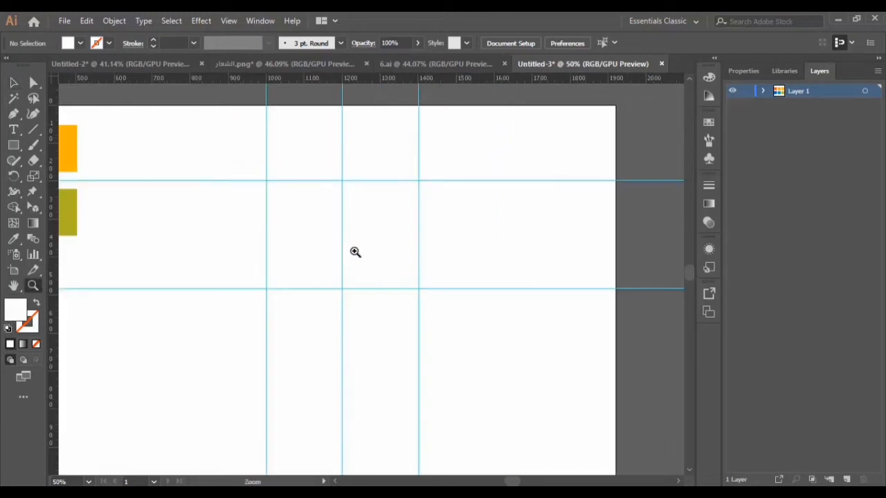
pyautogui.click(320, 251)
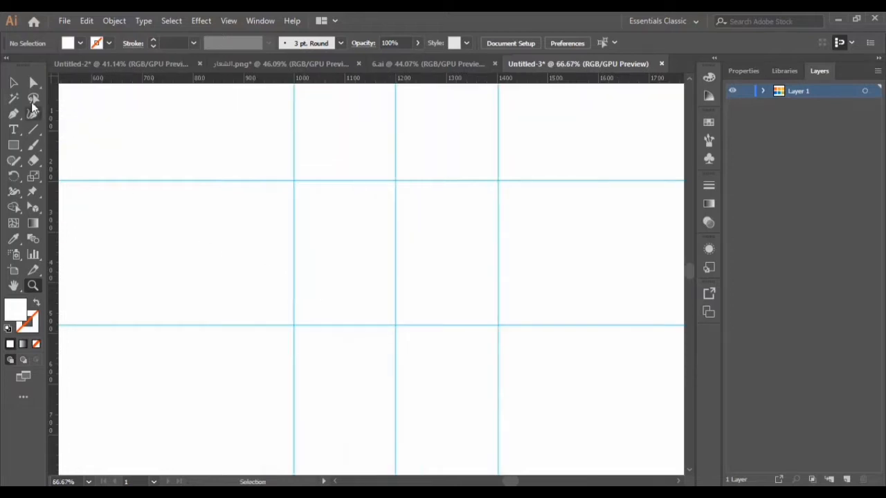
pyautogui.click(13, 83)
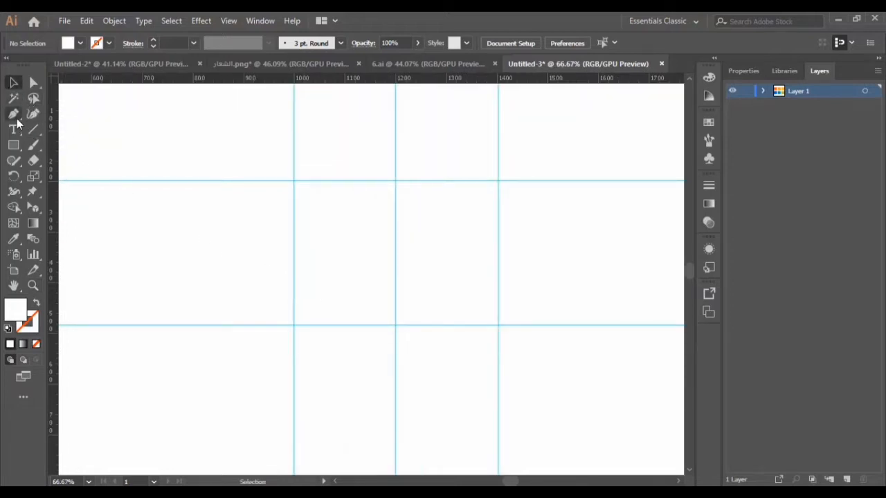
pyautogui.click(14, 115)
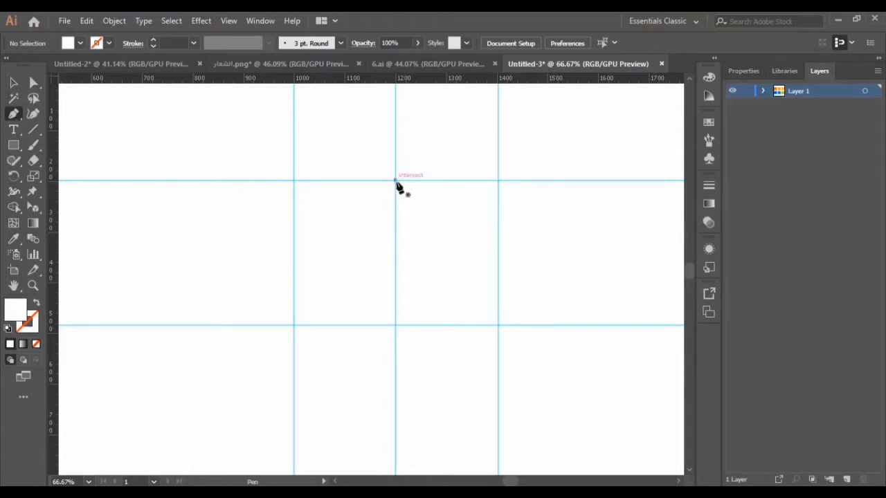
pyautogui.click(395, 324)
pyautogui.click(395, 181)
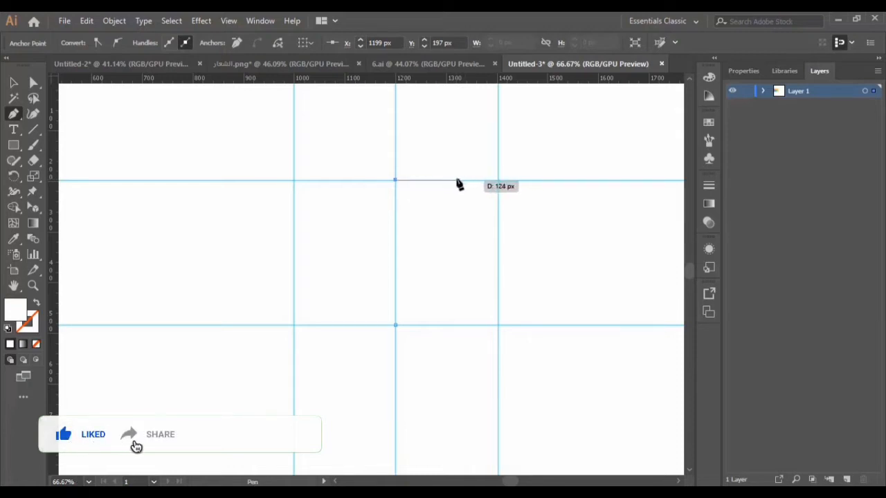
pyautogui.moveTo(457, 181); pyautogui.dragTo(490, 201)
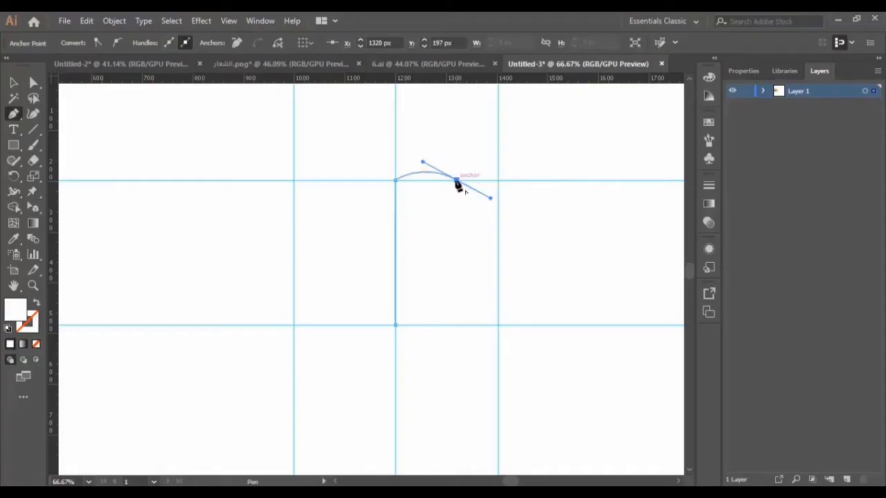
pyautogui.click(457, 182)
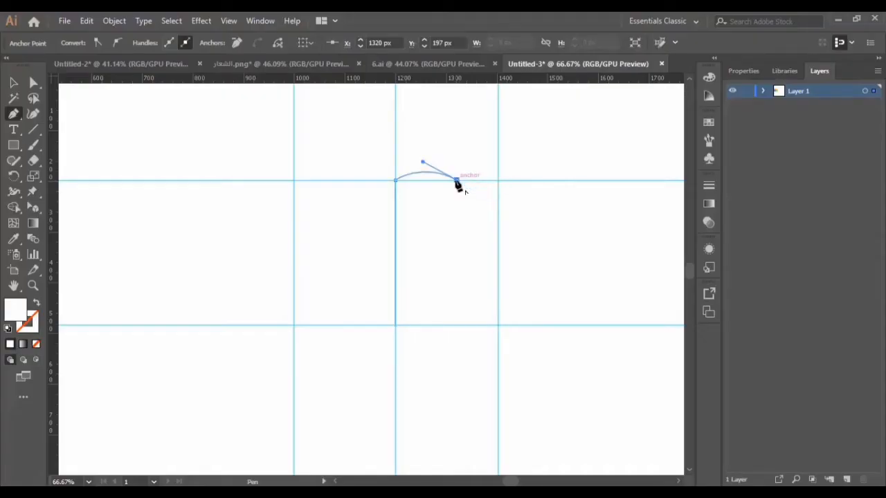
# Continue the path around the 1400 px guide to about X 1324 px on the lower guide and close it with a curve at the starting point
pyautogui.click(497, 180)
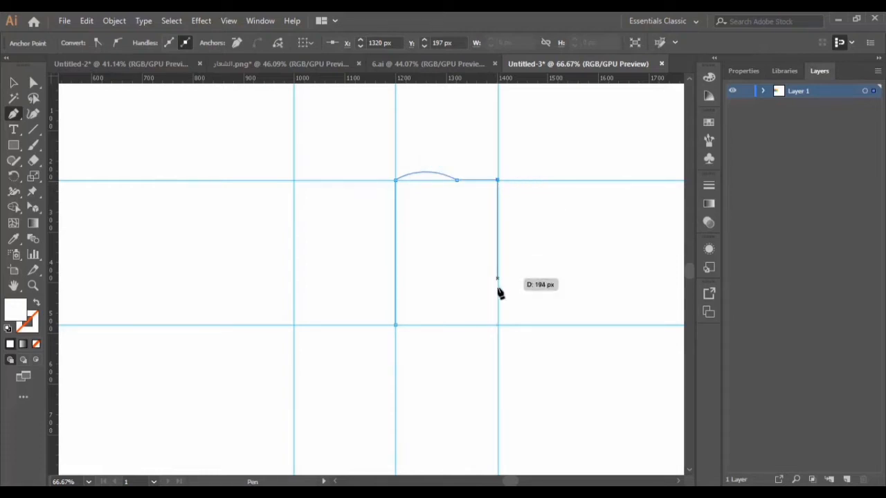
pyautogui.click(498, 325)
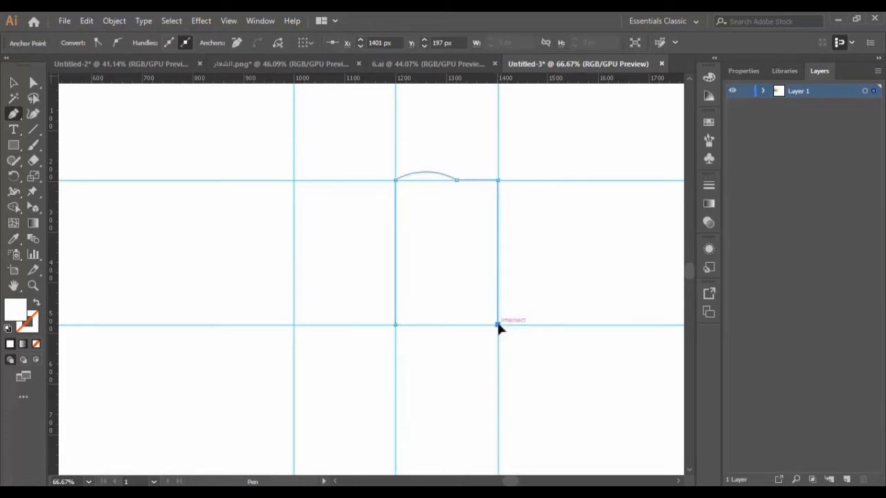
pyautogui.click(459, 325)
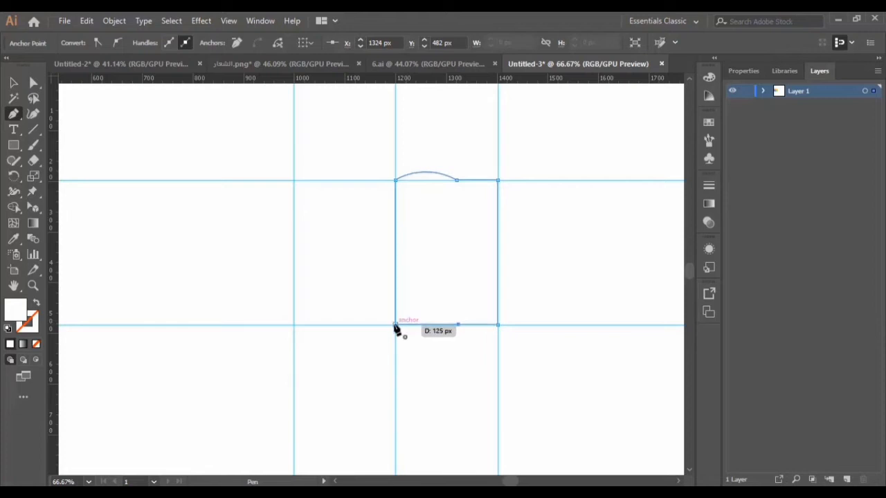
pyautogui.moveTo(395, 325); pyautogui.dragTo(352, 333)
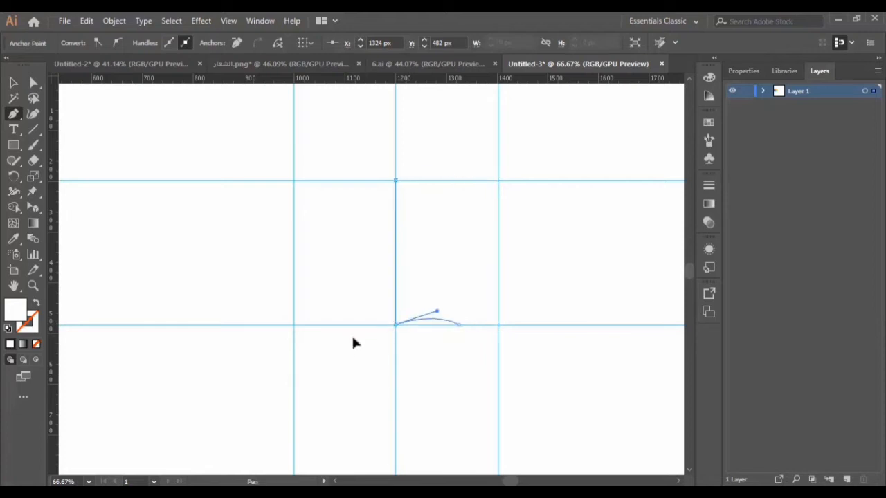
# Smooth the middle anchor points of the page's lower and upper edges with the Curvature tool so both edges form waves
pyautogui.press('z')
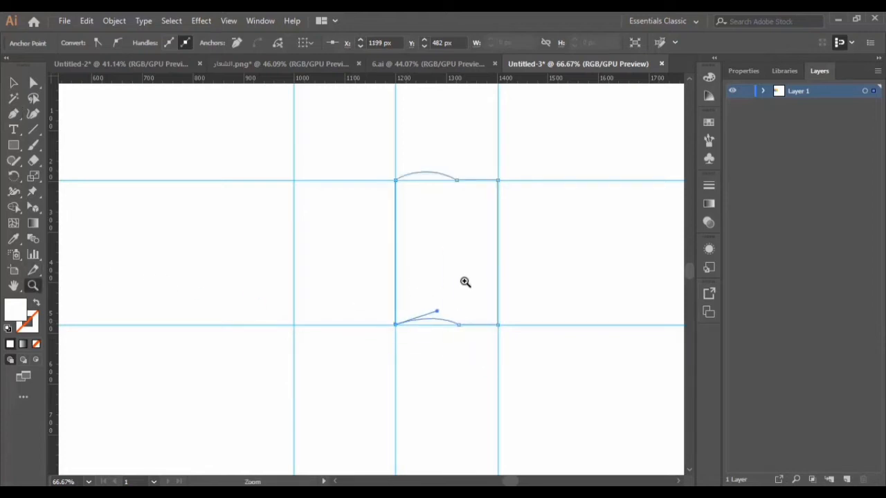
pyautogui.click(465, 282)
pyautogui.click(339, 293)
pyautogui.click(337, 298)
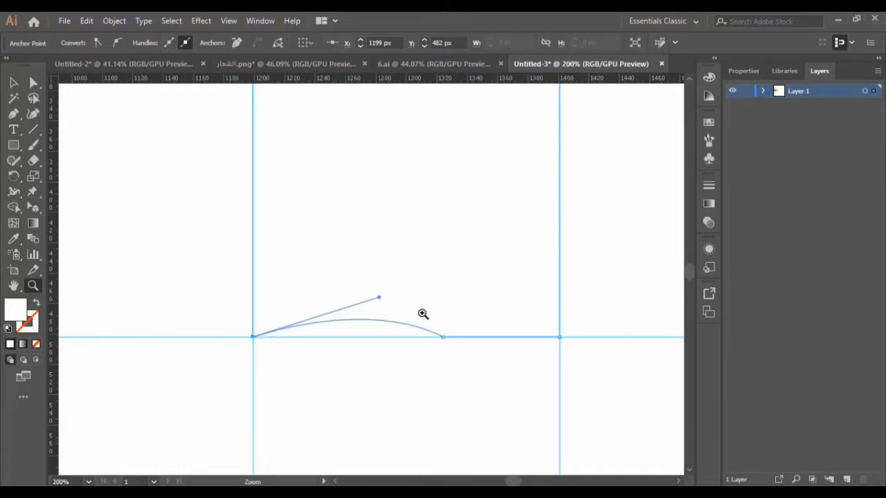
pyautogui.press('v')
pyautogui.click(34, 114)
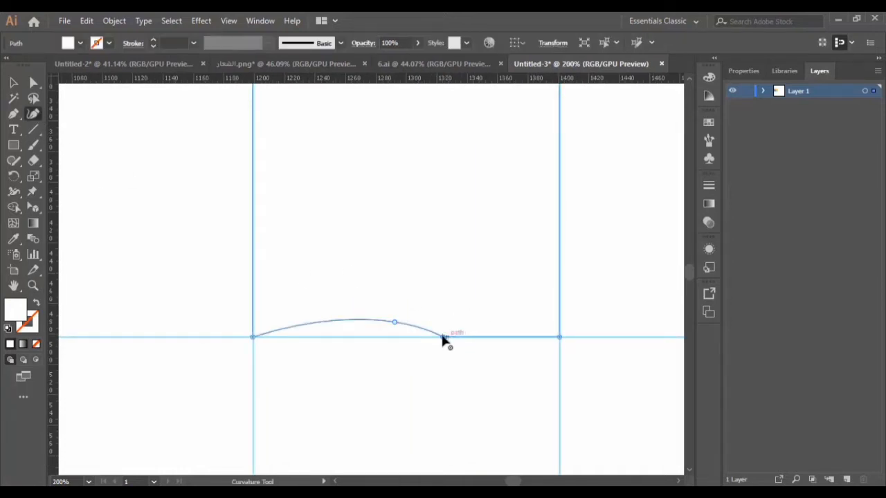
pyautogui.click(443, 337)
pyautogui.scroll(9, 493, 227)
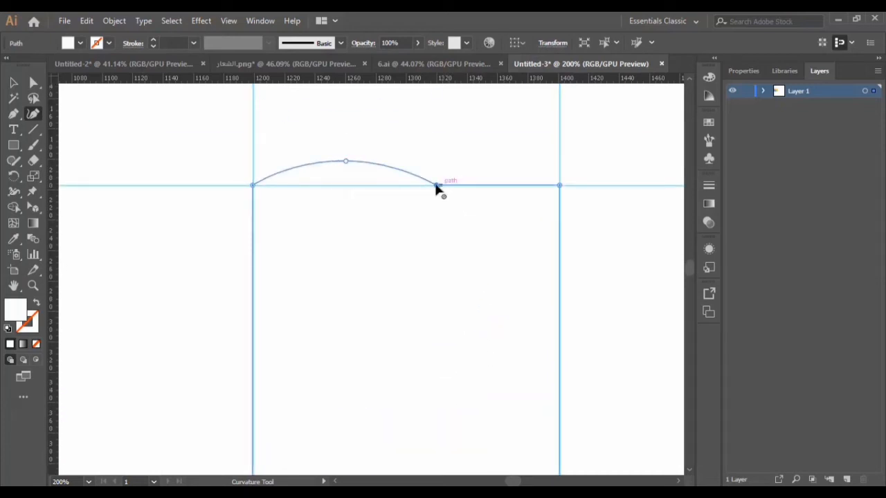
pyautogui.doubleClick(436, 186)
pyautogui.scroll(-1, 389, 253)
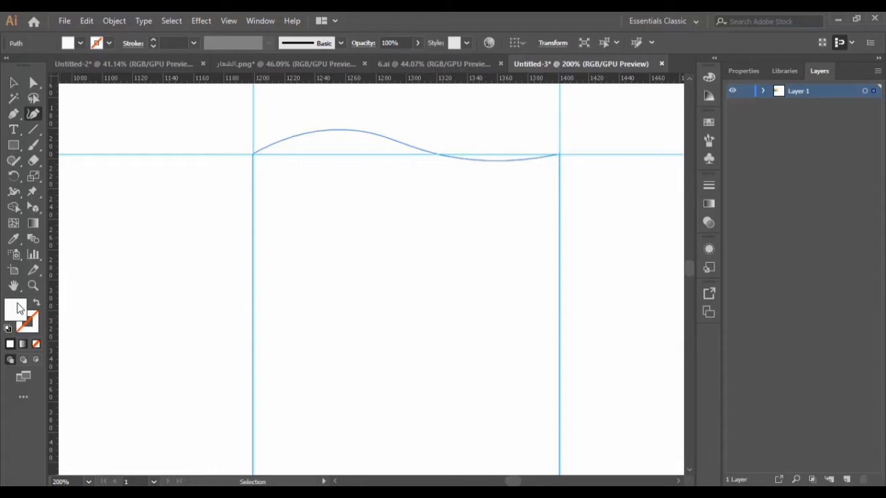
# Fill the page shape with orange, hex D13B18, and deselect it
pyautogui.doubleClick(19, 309)
pyautogui.write('D13B18')
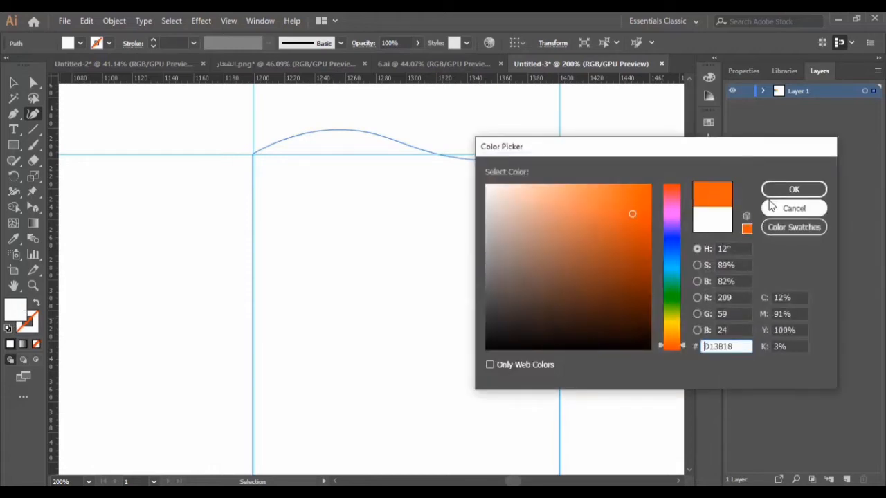
pyautogui.click(769, 196)
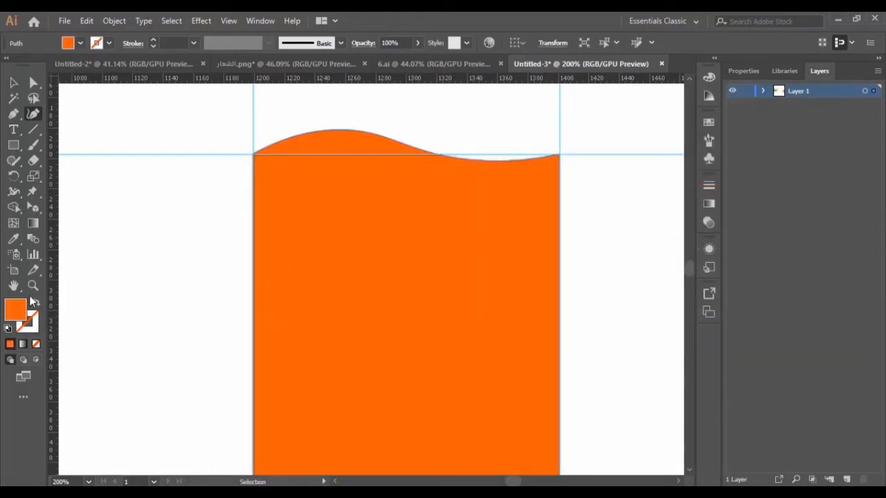
pyautogui.click(33, 285)
pyautogui.moveTo(411, 228); pyautogui.dragTo(328, 275)
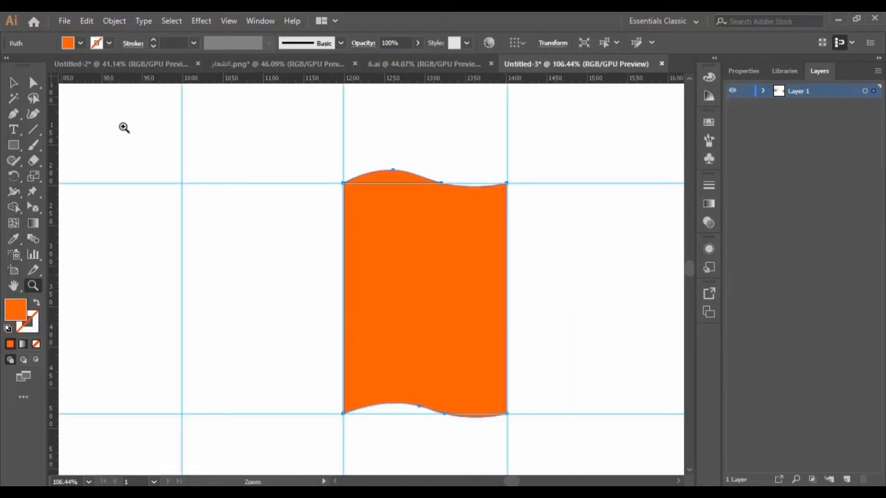
pyautogui.click(13, 83)
pyautogui.click(561, 279)
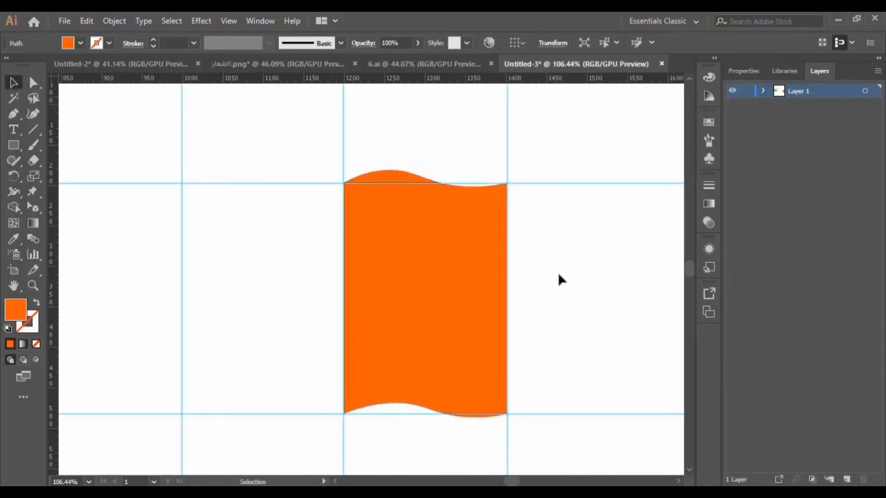
# Duplicate the orange page to the left and flip the copy horizontally so it spans the 1000 and 1200 px guides
pyautogui.click(455, 281)
pyautogui.scroll(-2, 453, 261)
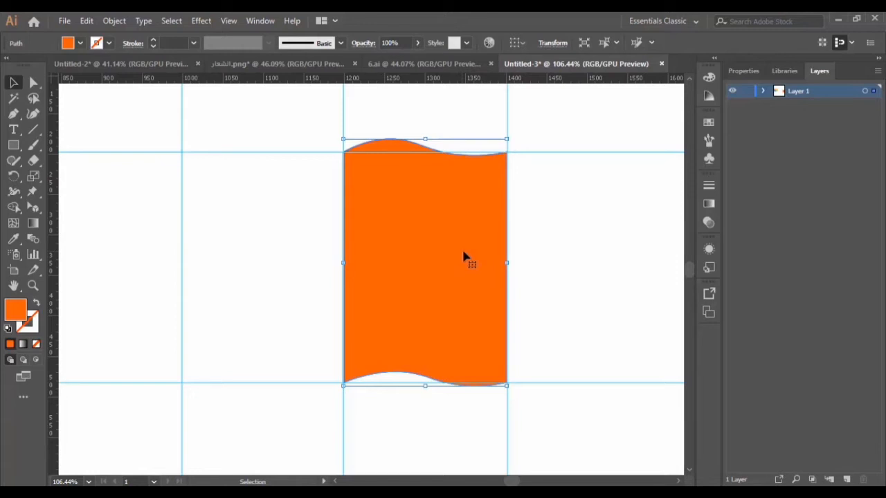
pyautogui.moveTo(451, 254); pyautogui.dragTo(176, 256)
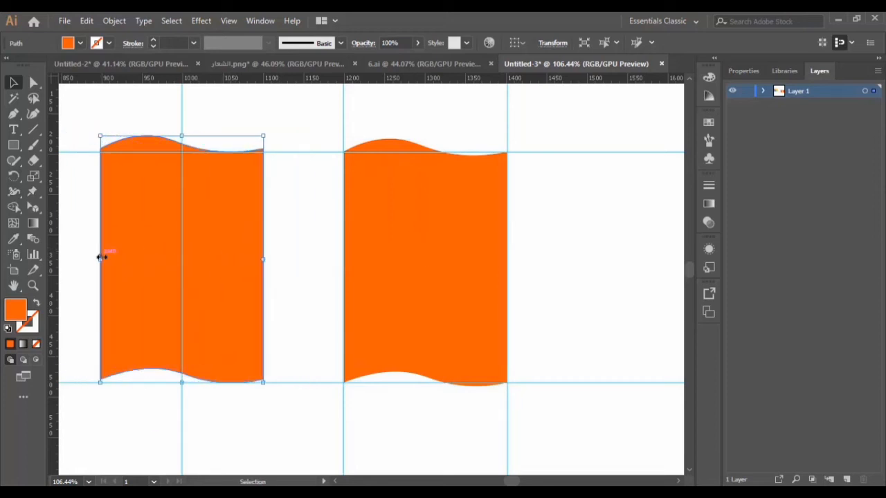
pyautogui.moveTo(100, 257); pyautogui.dragTo(344, 256)
pyautogui.moveTo(265, 256); pyautogui.dragTo(183, 259)
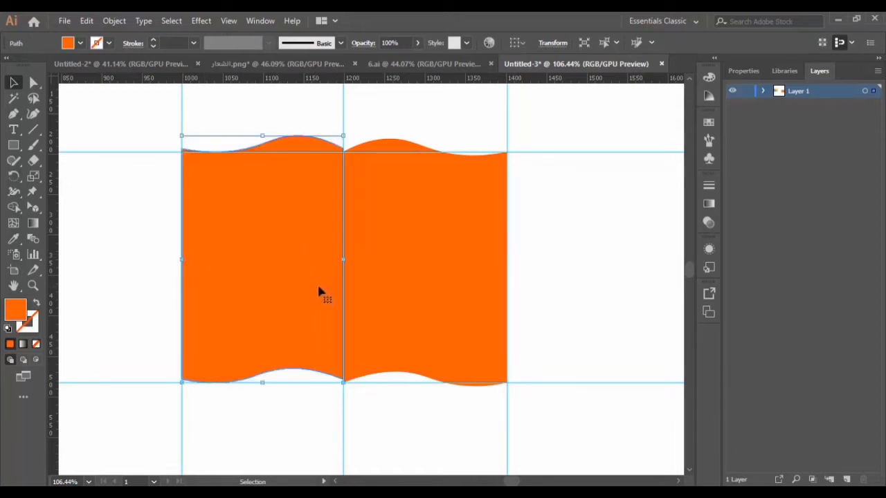
# Nudge the mirrored page down to line up with the original page, and deselect it
pyautogui.press('Down')
pyautogui.press('Down')
pyautogui.press('Down')
pyautogui.press('Down')
pyautogui.click(553, 265)
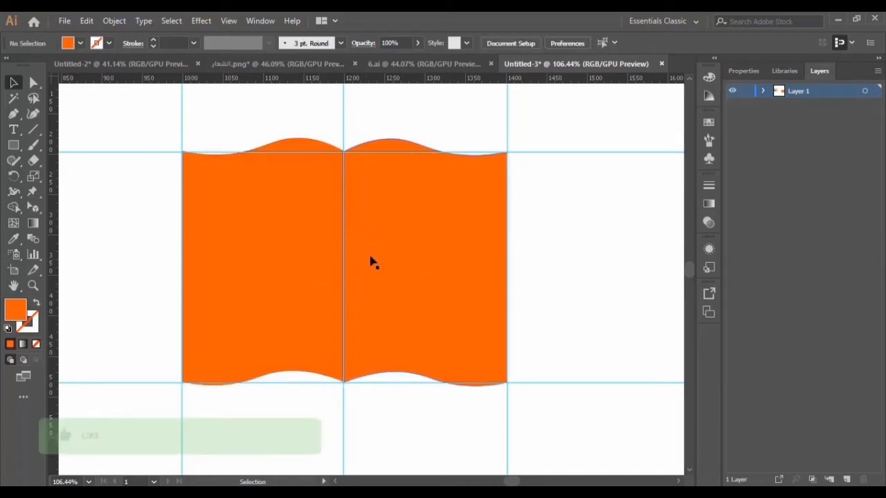
# Hide the guides around the two orange pages and leave nothing selected
pyautogui.rightClick(114, 240)
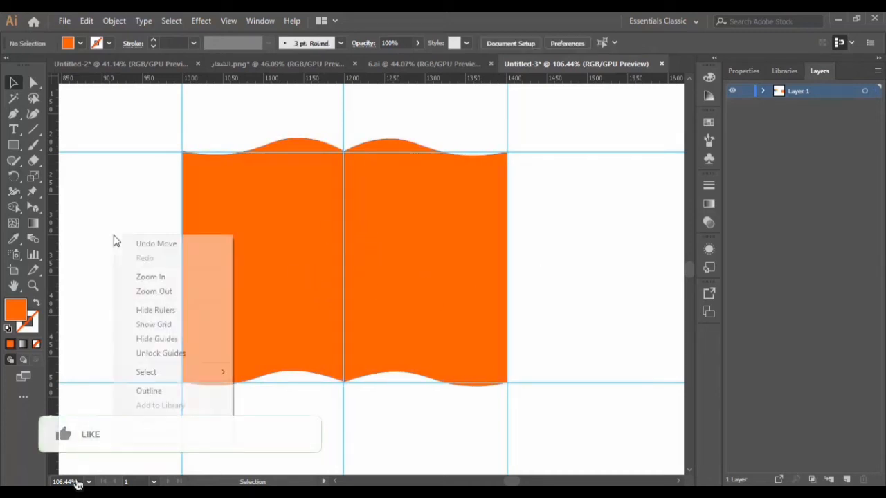
pyautogui.click(187, 338)
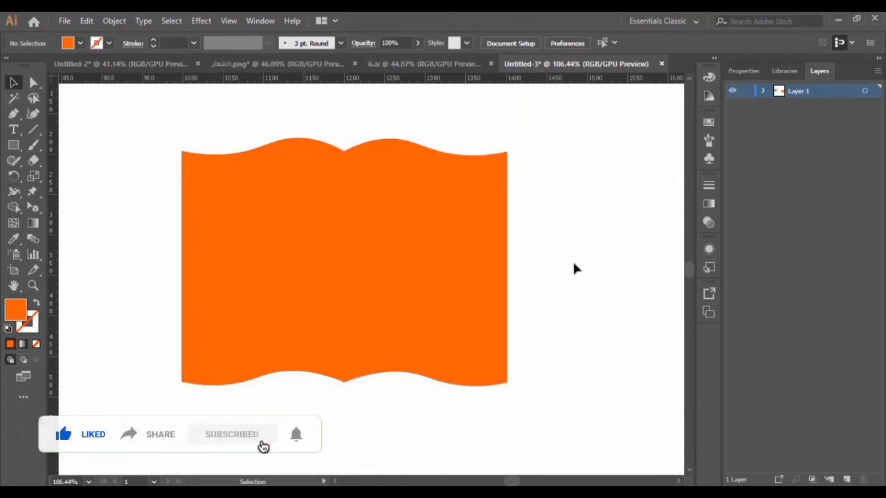
pyautogui.click(479, 258)
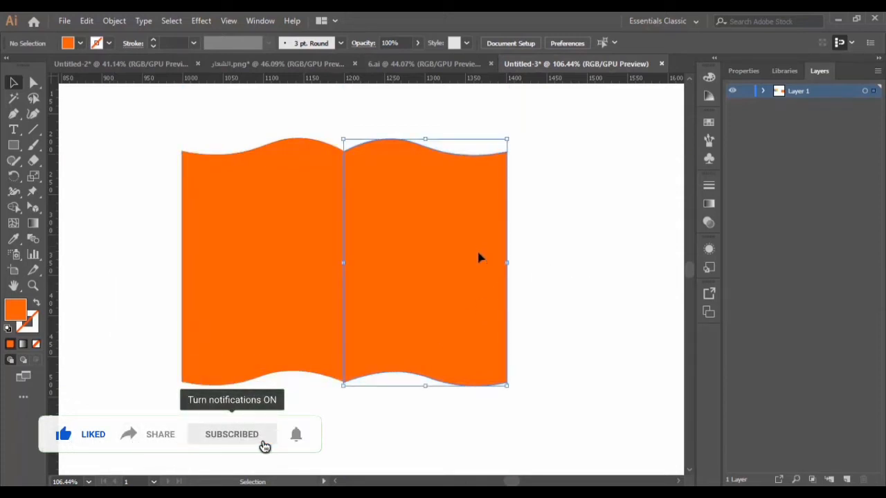
pyautogui.click(586, 263)
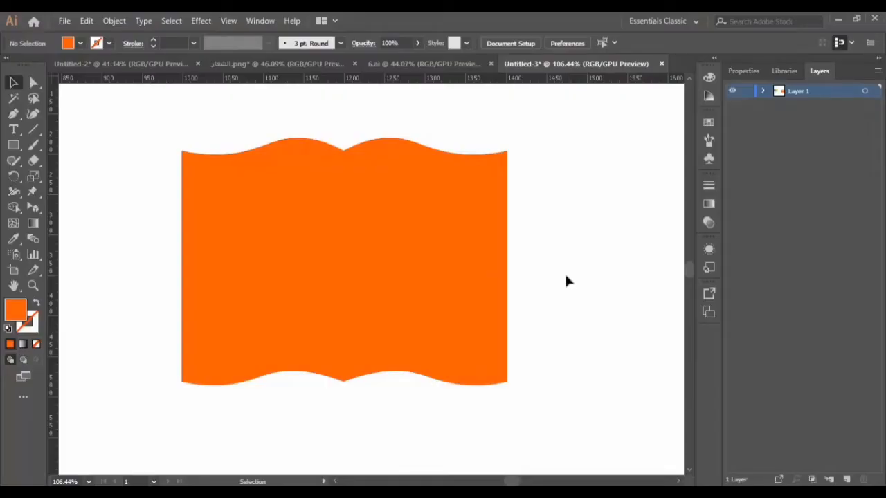
# Duplicate both orange pages, offset the copy to the right, and fill it with olive green, hex 8CCE19
pyautogui.moveTo(292, 398); pyautogui.dragTo(431, 336)
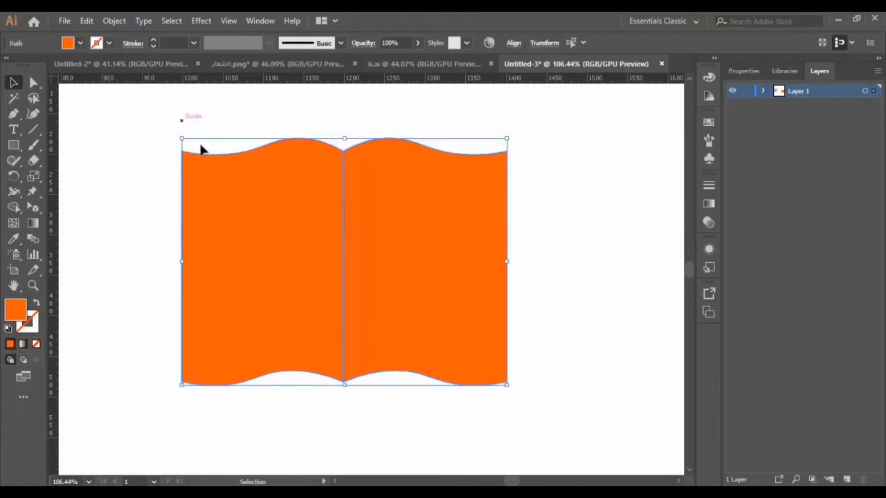
pyautogui.hotkey('ctrl', 'c')
pyautogui.hotkey('ctrl', 'v')
pyautogui.moveTo(447, 270); pyautogui.dragTo(565, 267)
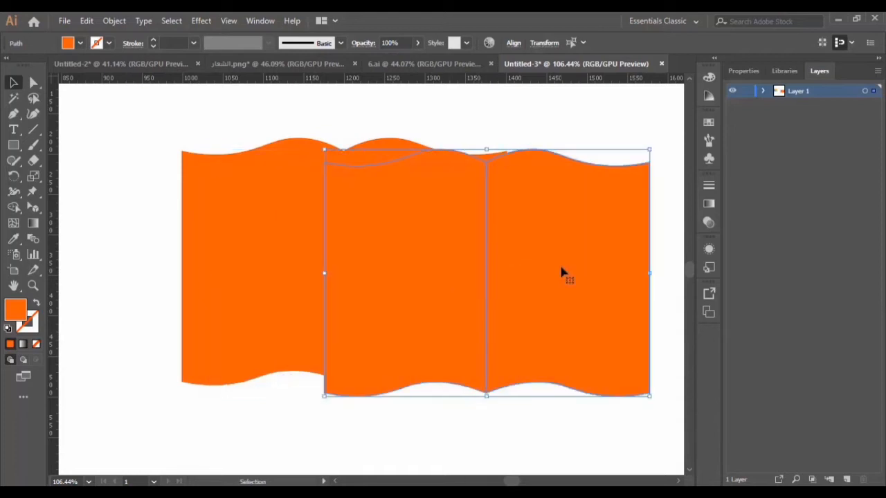
pyautogui.doubleClick(17, 310)
pyautogui.click(671, 312)
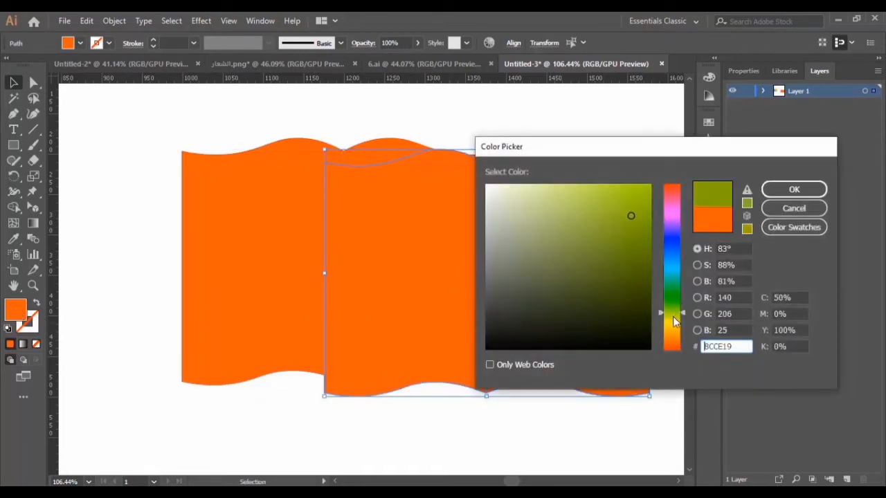
pyautogui.click(794, 190)
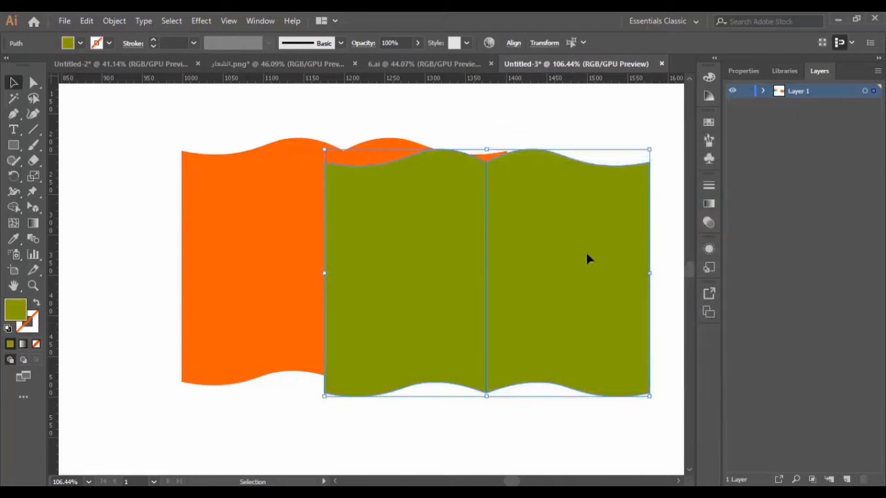
# Scale the green pages down proportionally and position them over the orange pages with an orange border at the sides and lower edge
pyautogui.moveTo(586, 259); pyautogui.dragTo(450, 217)
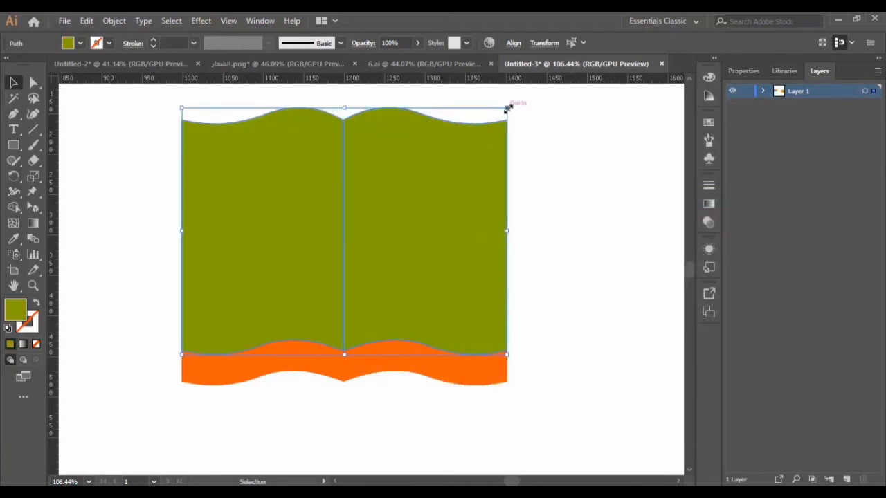
pyautogui.moveTo(506, 109); pyautogui.dragTo(473, 135)
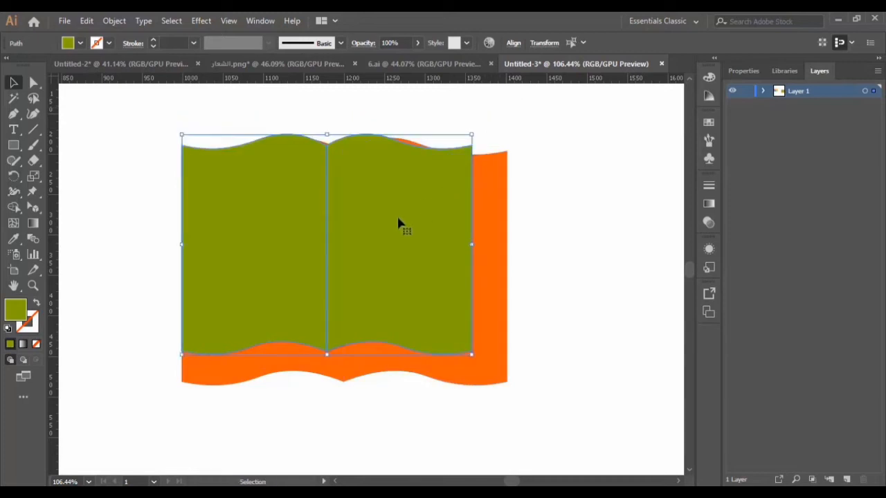
pyautogui.moveTo(402, 222); pyautogui.dragTo(424, 230)
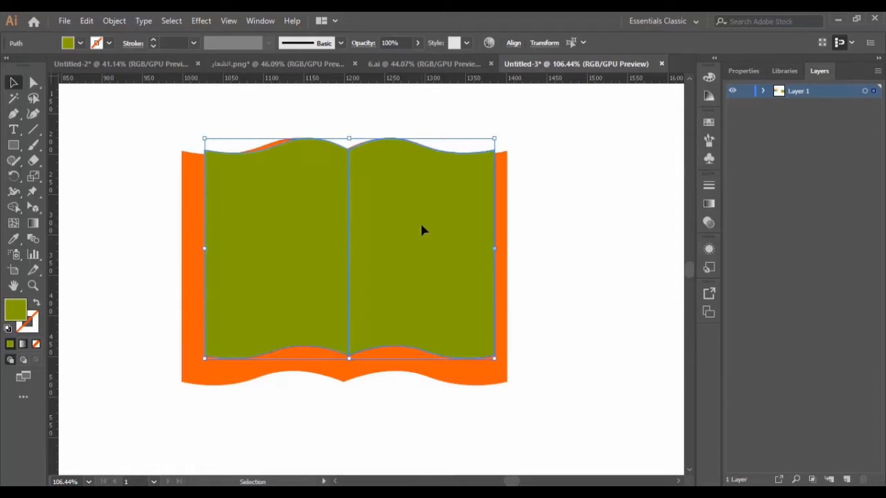
pyautogui.moveTo(424, 231); pyautogui.dragTo(425, 235)
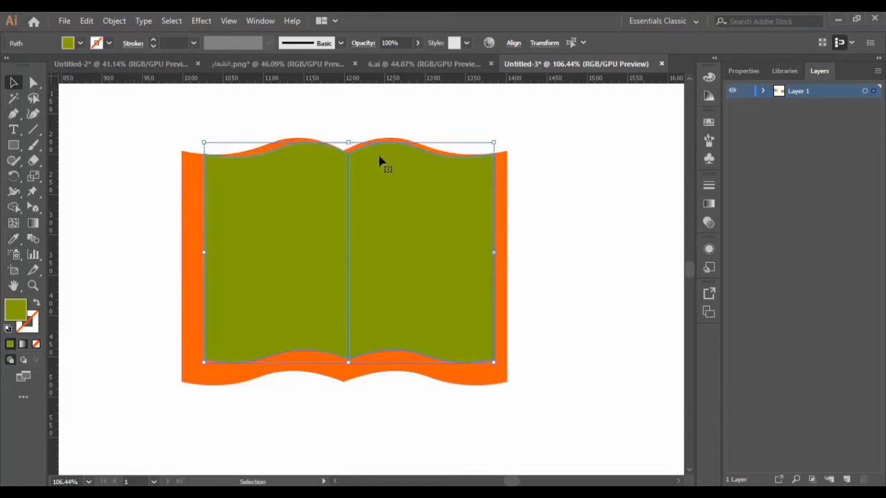
# Stretch the green pages upward above the orange ones and nudge them left to align their centre with the book's spine
pyautogui.moveTo(348, 142); pyautogui.dragTo(350, 124)
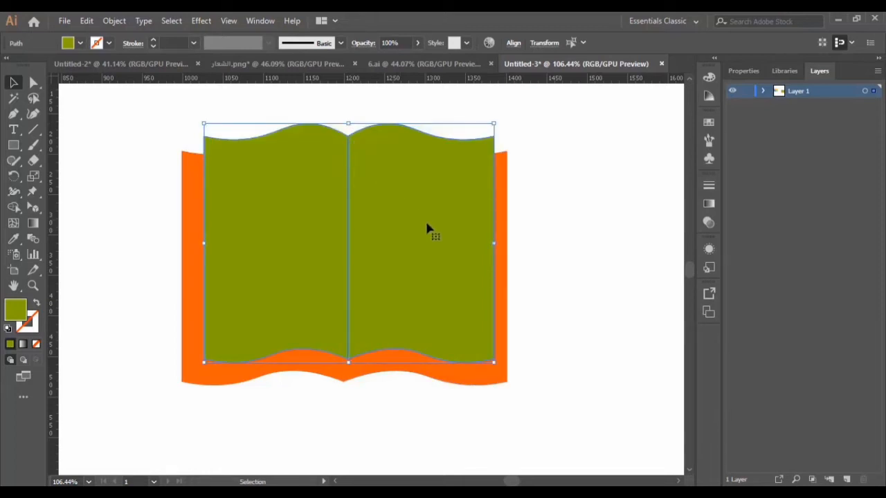
pyautogui.press('Left')
pyautogui.press('Left')
pyautogui.press('Left')
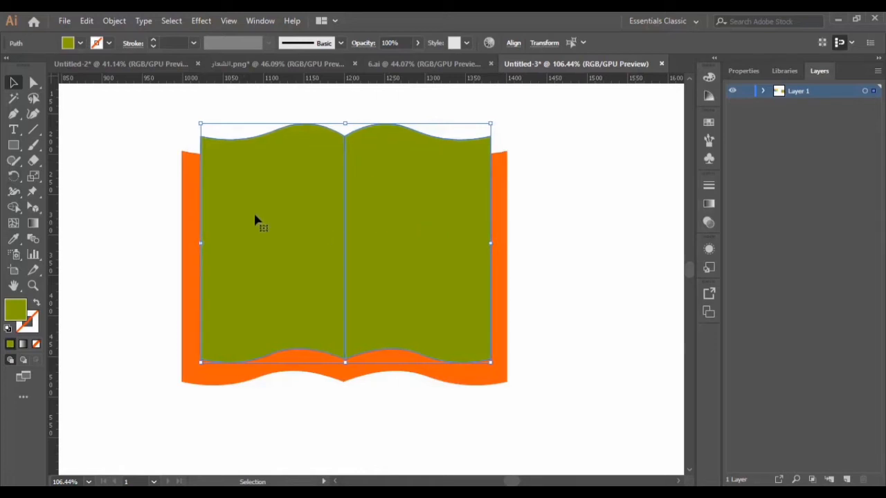
# Deselect the green pages and show the guides again
pyautogui.rightClick(579, 271)
pyautogui.click(570, 263)
pyautogui.rightClick(570, 266)
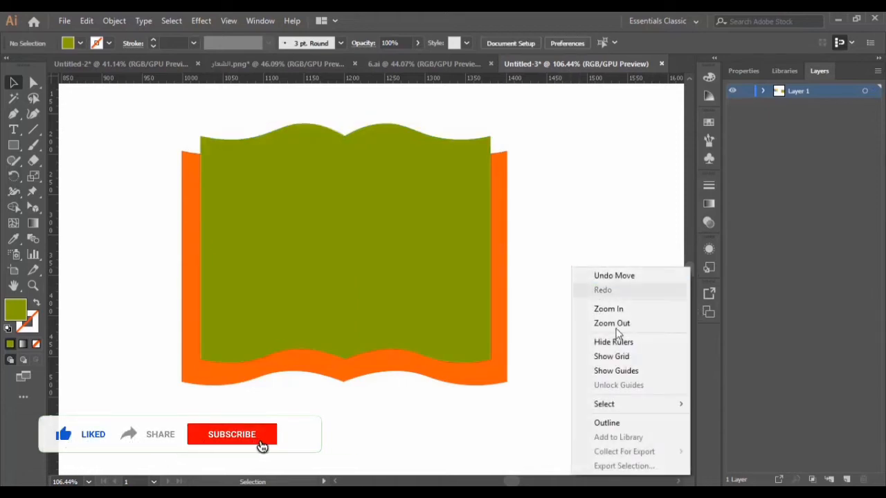
pyautogui.click(616, 371)
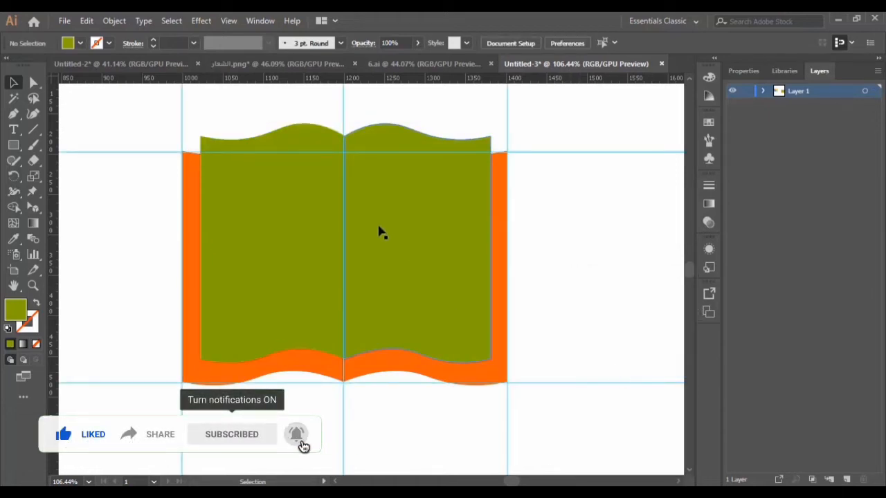
pyautogui.click(372, 142)
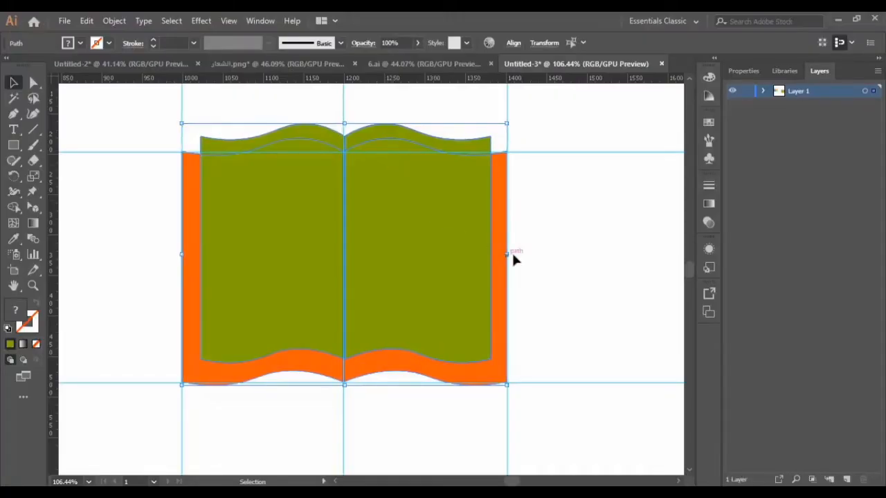
pyautogui.click(558, 236)
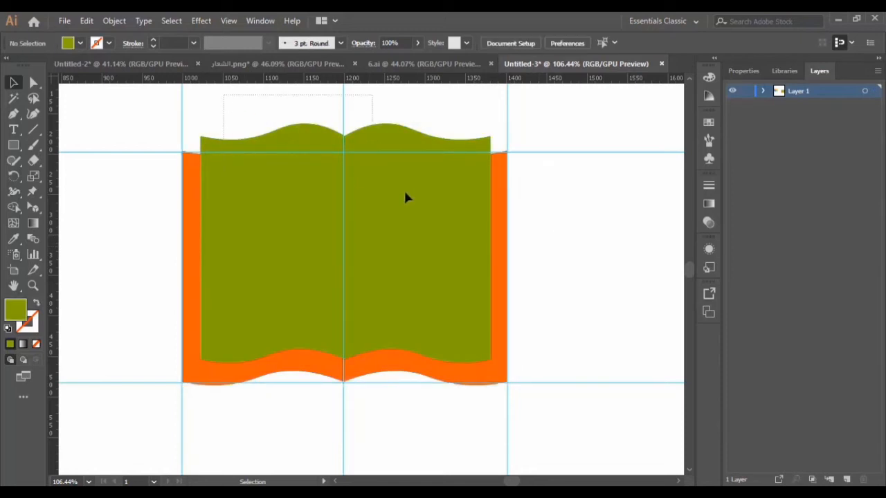
pyautogui.click(433, 207)
pyautogui.click(566, 235)
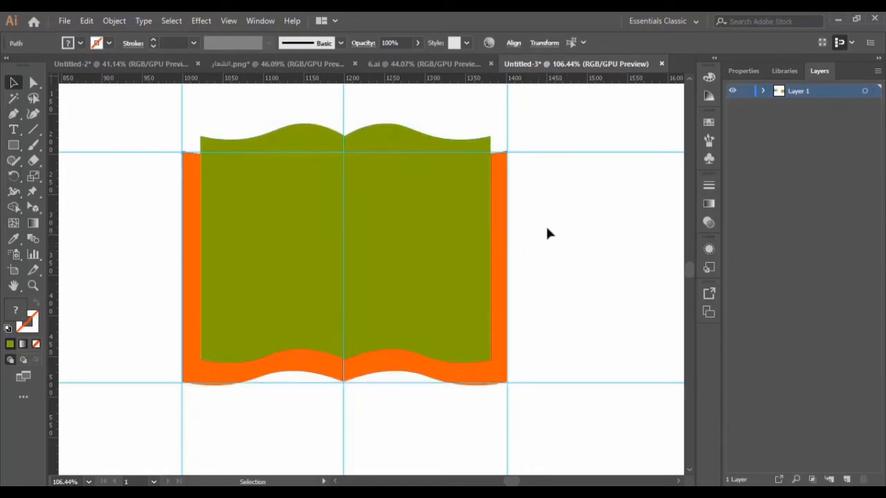
# Duplicate both green pages and fill the copy with blue
pyautogui.click(382, 135)
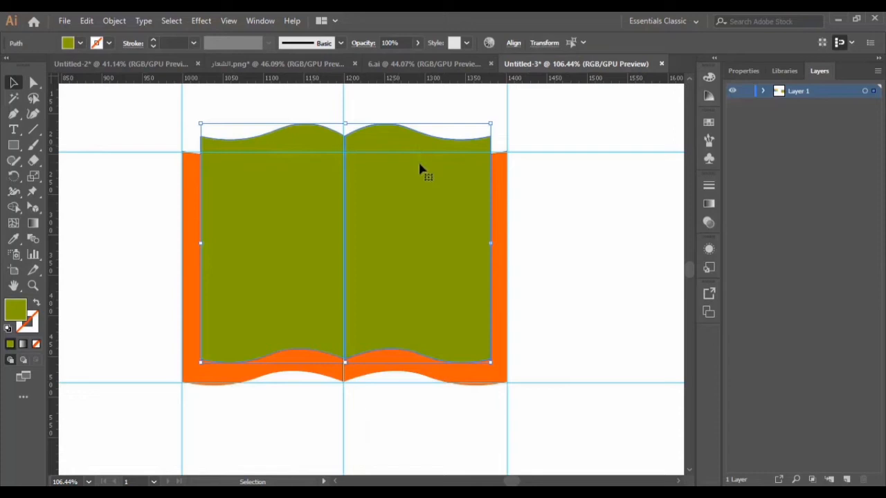
pyautogui.hotkey('ctrl', 'c')
pyautogui.hotkey('ctrl', 'v')
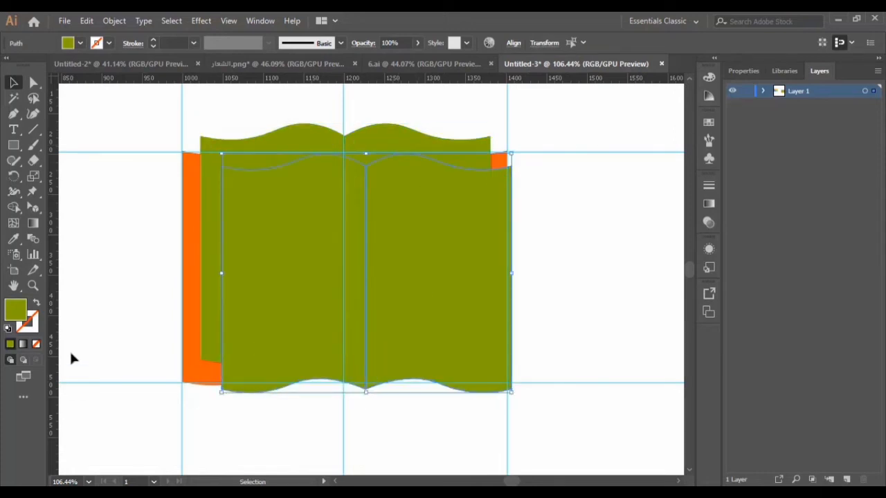
pyautogui.doubleClick(19, 315)
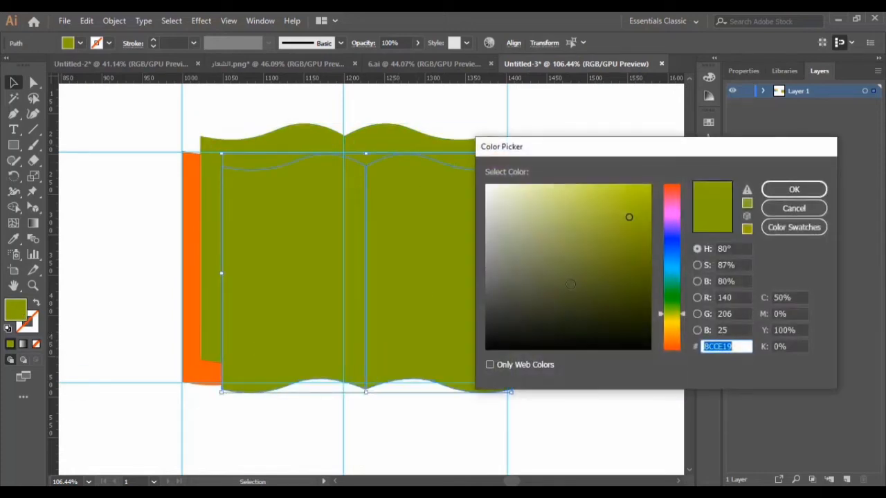
pyautogui.click(685, 267)
pyautogui.click(794, 189)
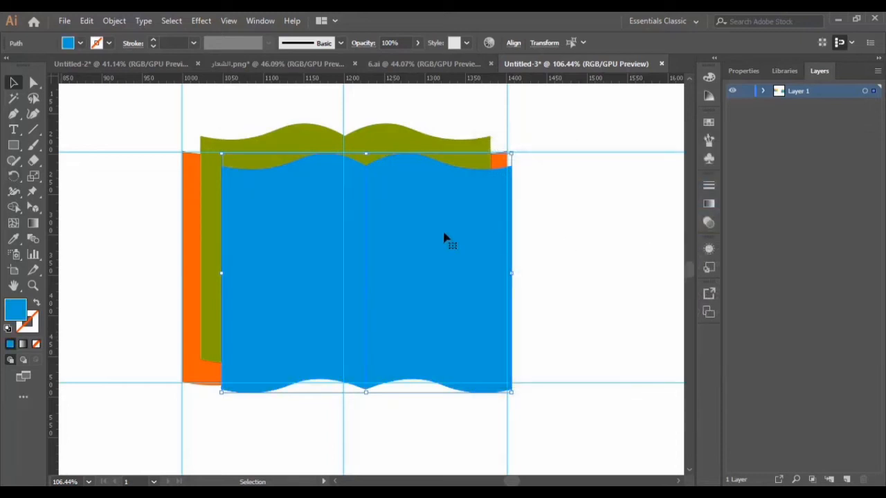
# Scale the blue pages down over the green ones, centred on the 1200 px guide, and stretch their top edge above the green pages
pyautogui.moveTo(425, 229); pyautogui.dragTo(405, 194)
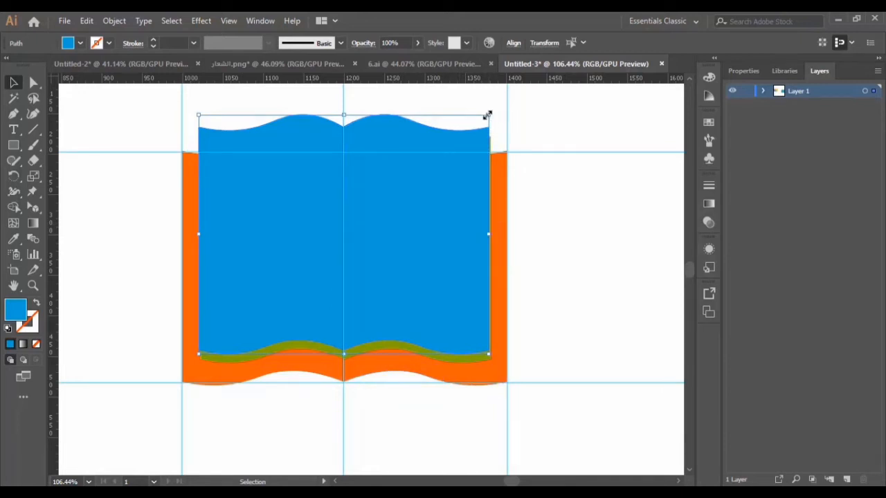
pyautogui.moveTo(488, 115); pyautogui.dragTo(460, 139)
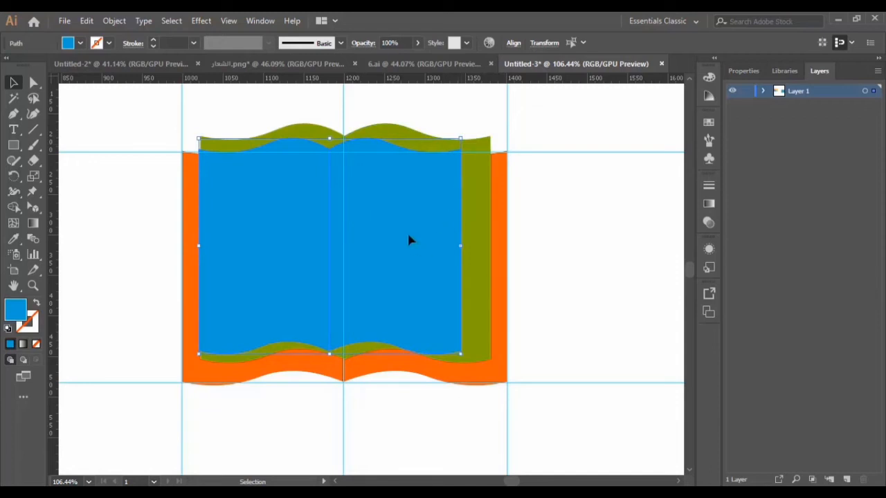
pyautogui.moveTo(408, 240)
pyautogui.mouseDown()
pyautogui.moveTo(435, 226)
pyautogui.moveTo(421, 212)
pyautogui.moveTo(425, 241)
pyautogui.mouseUp()
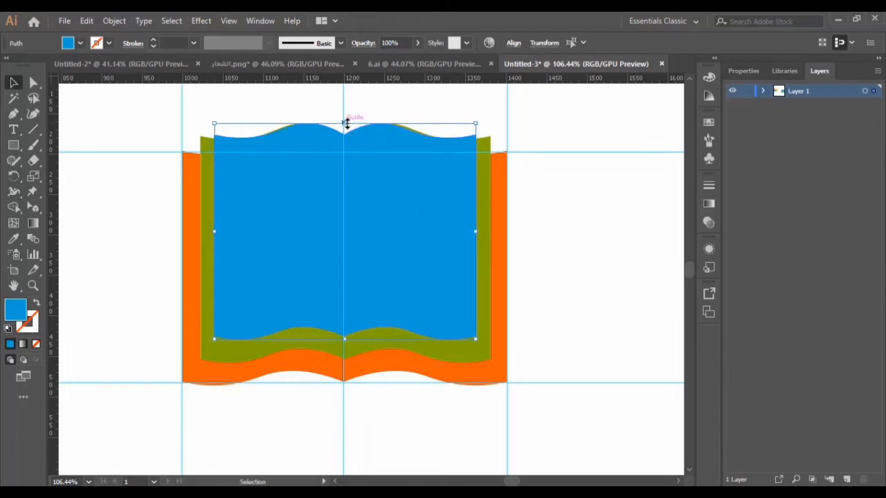
pyautogui.moveTo(345, 123); pyautogui.dragTo(347, 110)
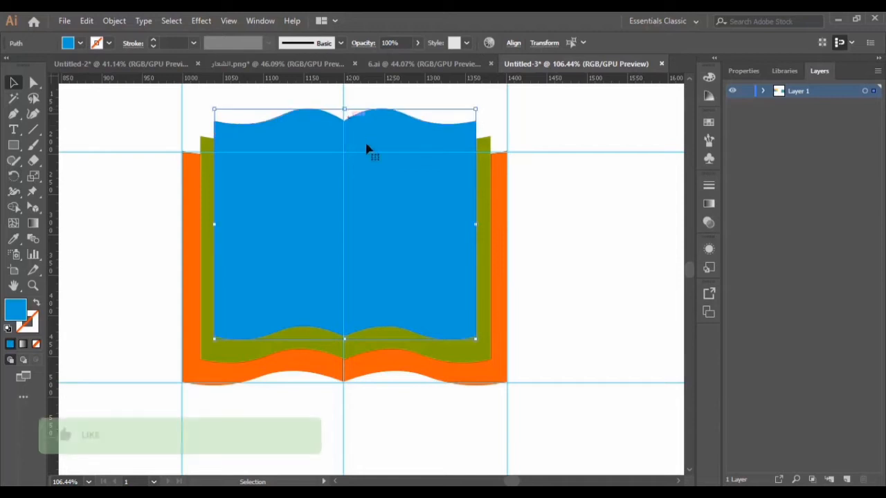
pyautogui.click(578, 251)
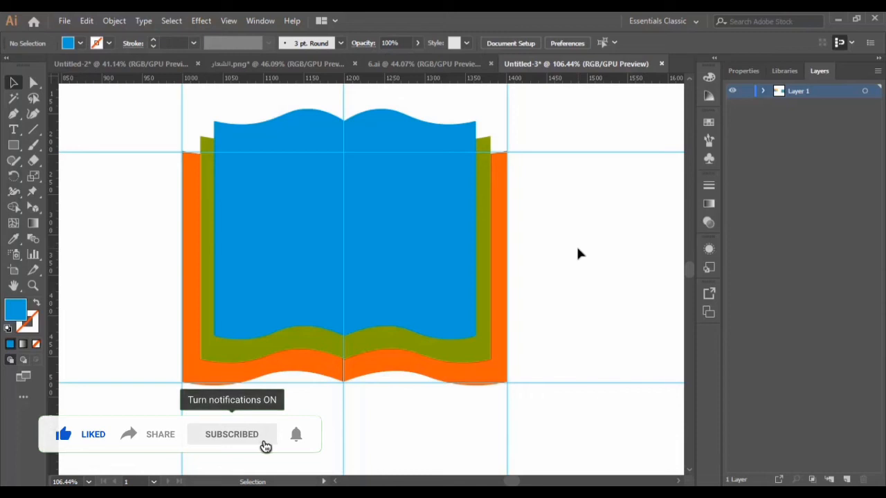
# Select all the pages and use the Shape Builder to fill both blue bands rising above the olive pages with green, hex 2ACC1D
pyautogui.moveTo(197, 101); pyautogui.dragTo(552, 277)
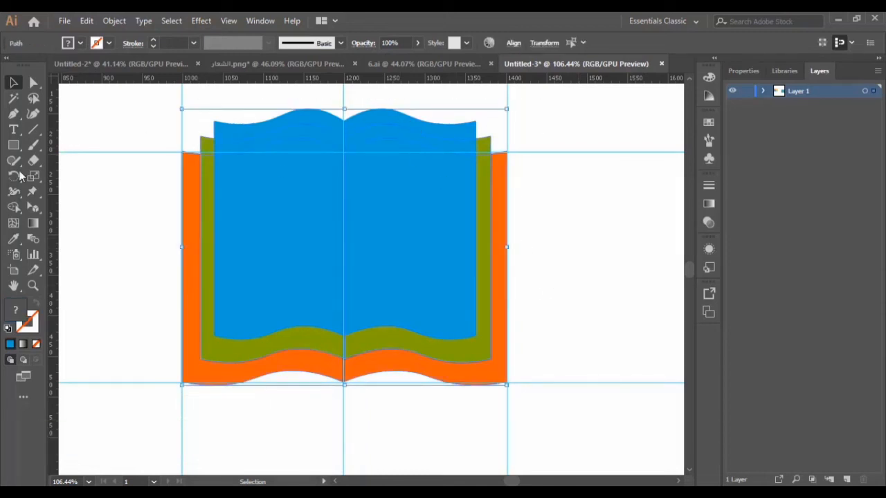
pyautogui.click(13, 207)
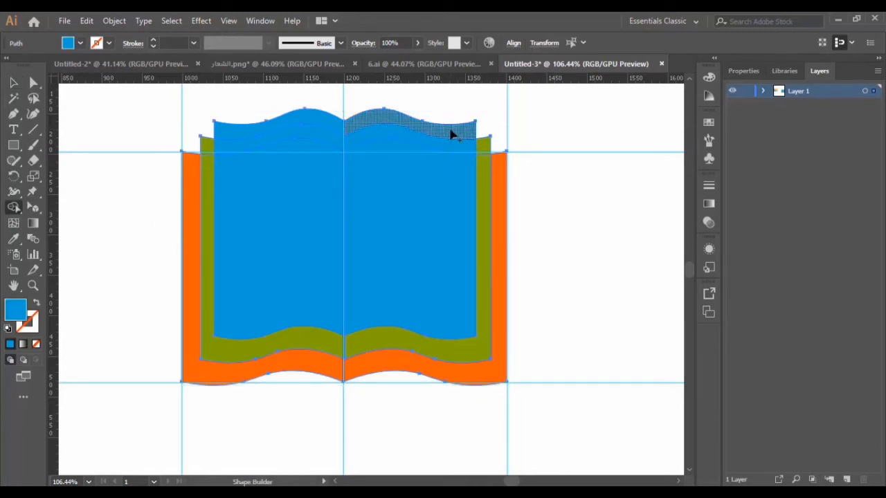
pyautogui.doubleClick(16, 308)
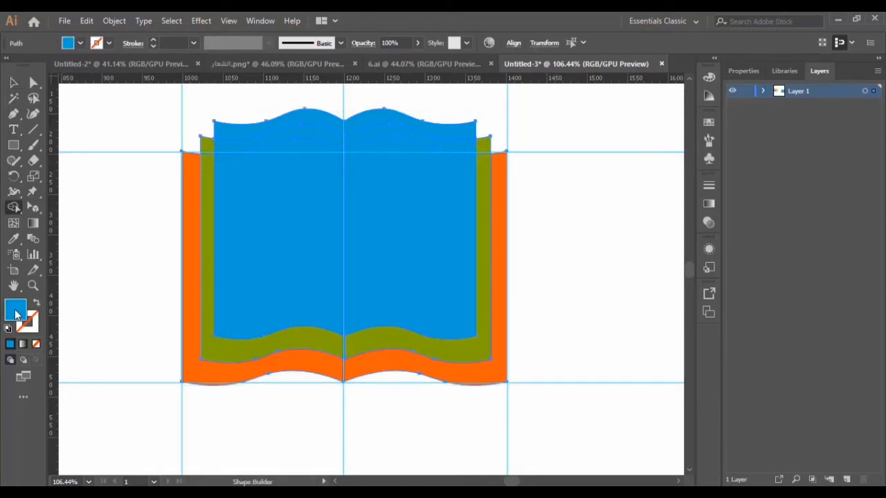
pyautogui.moveTo(668, 280); pyautogui.dragTo(670, 300)
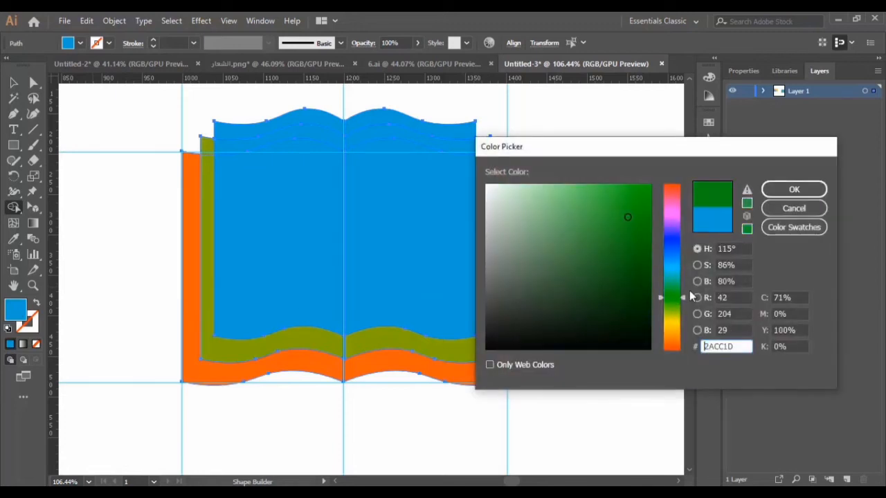
pyautogui.click(794, 189)
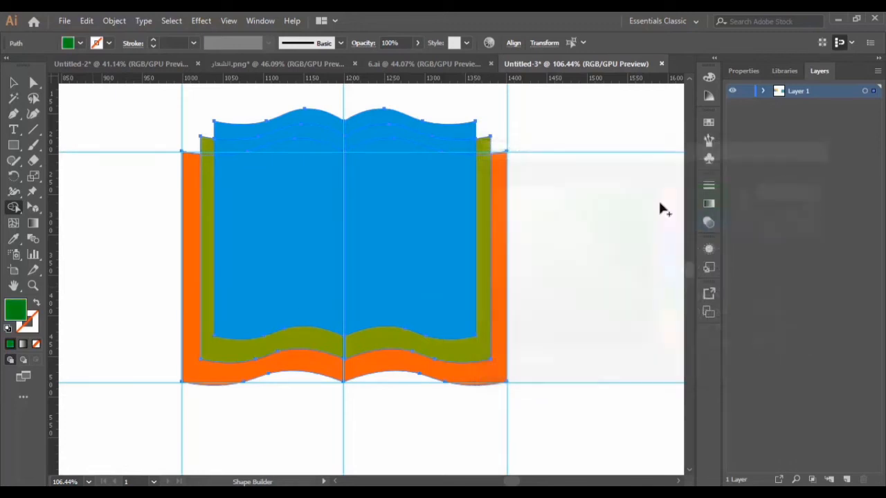
pyautogui.click(429, 133)
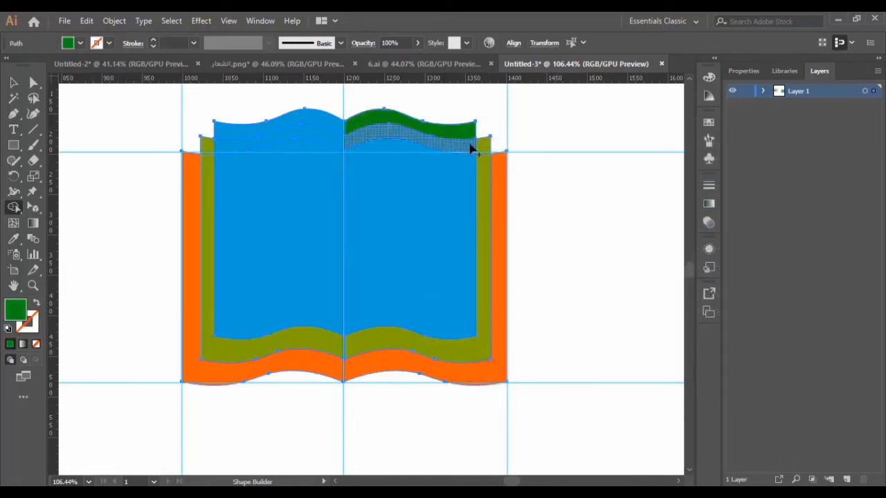
pyautogui.click(311, 125)
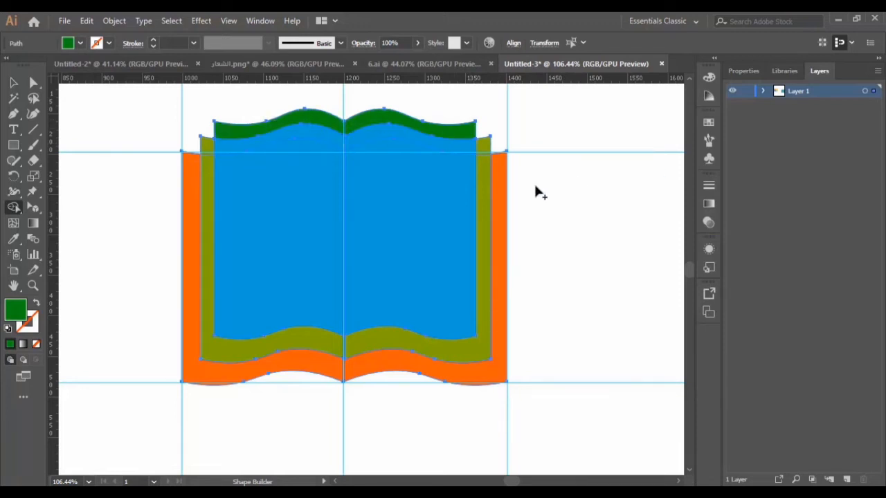
# Use the Shape Builder to fill both olive page corners rising above the orange pages with the same green
pyautogui.click(484, 147)
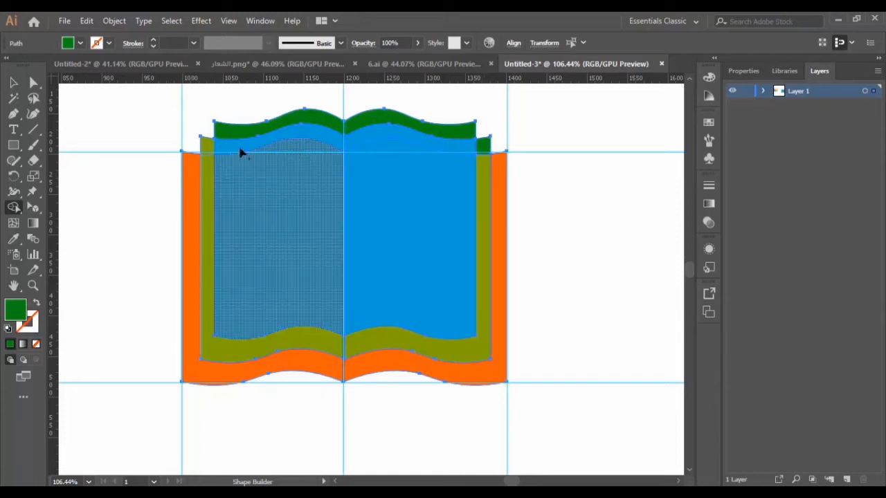
pyautogui.click(207, 147)
# Deselect all the book pages and hide the guides
pyautogui.rightClick(128, 214)
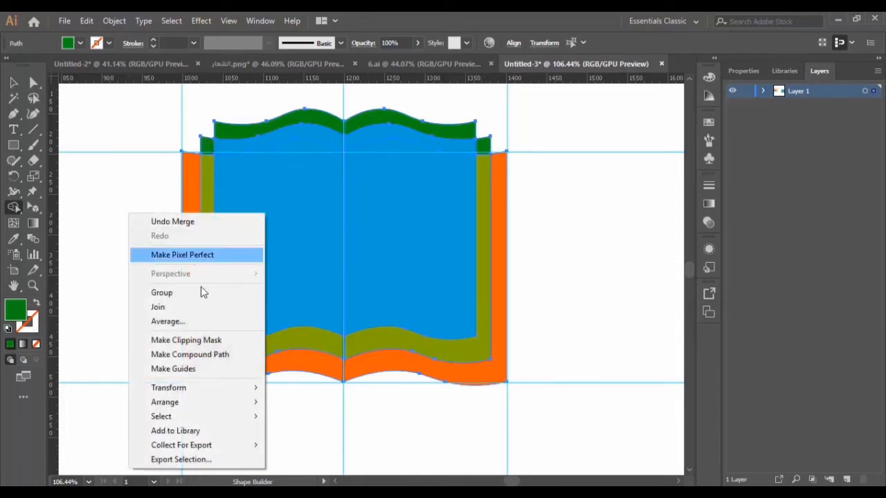
pyautogui.click(112, 320)
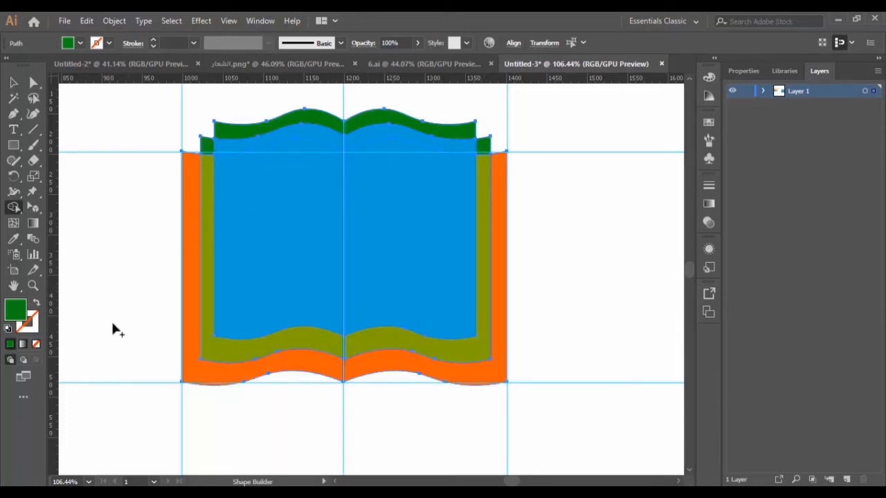
pyautogui.rightClick(108, 230)
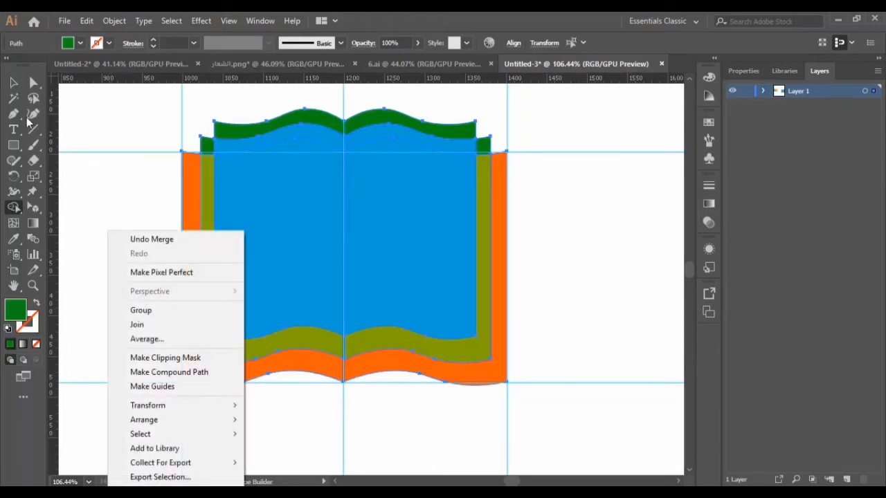
pyautogui.click(13, 83)
pyautogui.click(117, 223)
pyautogui.rightClick(116, 224)
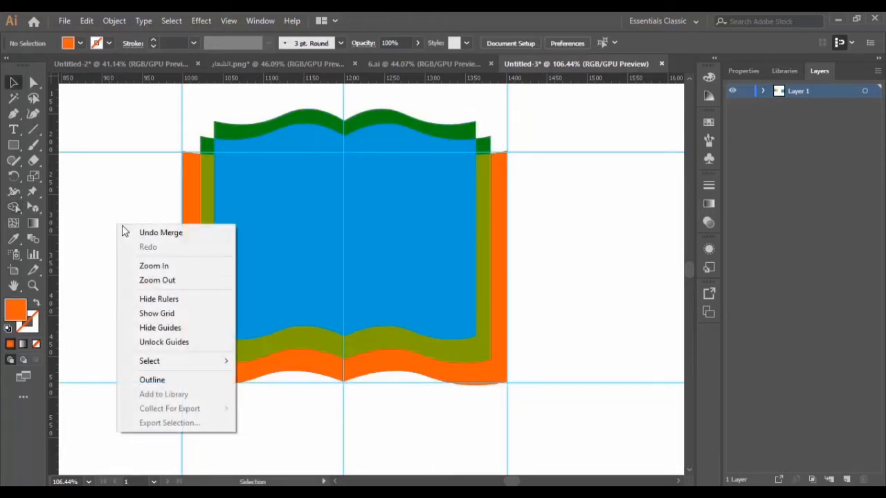
pyautogui.click(183, 330)
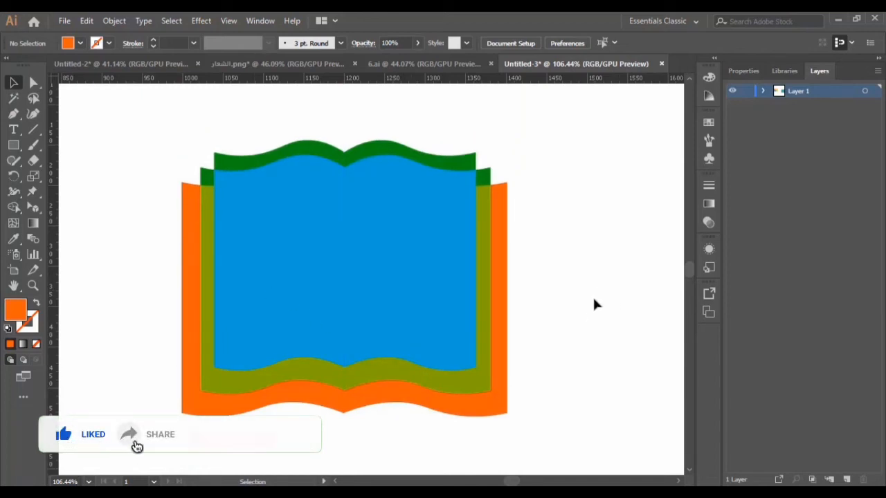
# Move the whole book about 360 px left so it sits beside the colour swatches, and deselect it
pyautogui.click(489, 409)
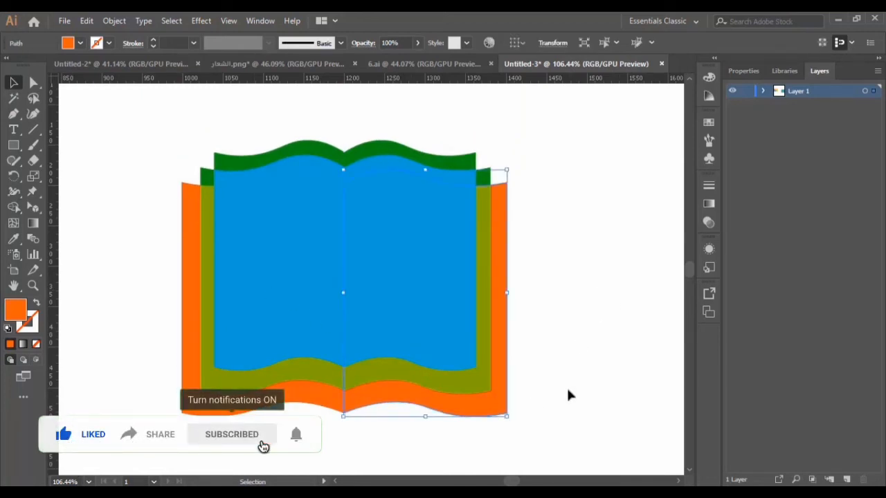
pyautogui.click(567, 389)
pyautogui.click(480, 389)
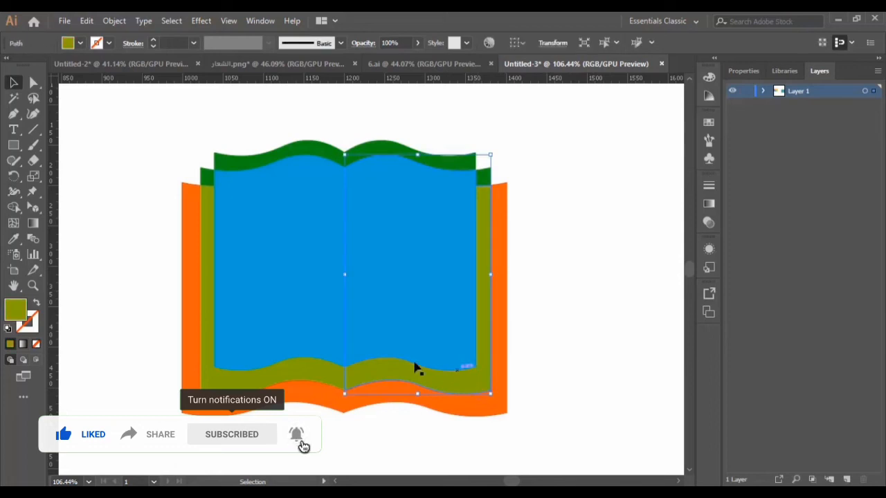
pyautogui.scroll(3, 290, 324)
pyautogui.scroll(2, 290, 324)
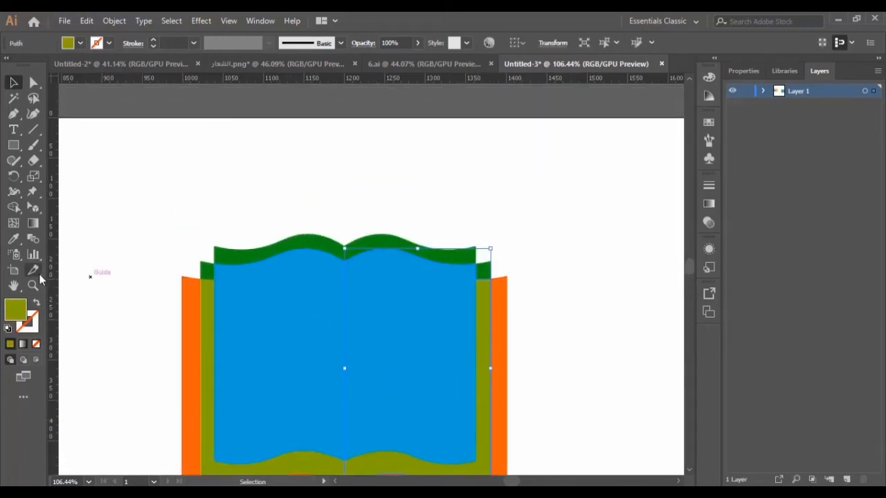
pyautogui.hotkey('ctrl', '1')
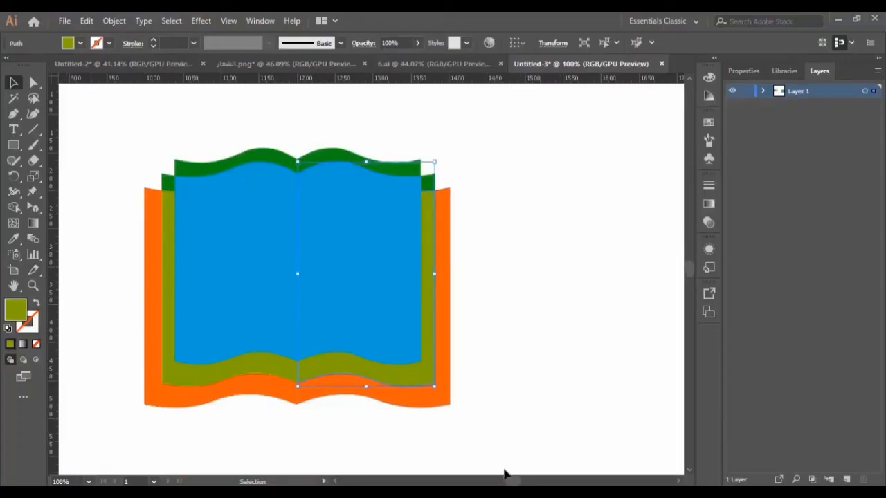
pyautogui.moveTo(515, 483); pyautogui.dragTo(510, 481)
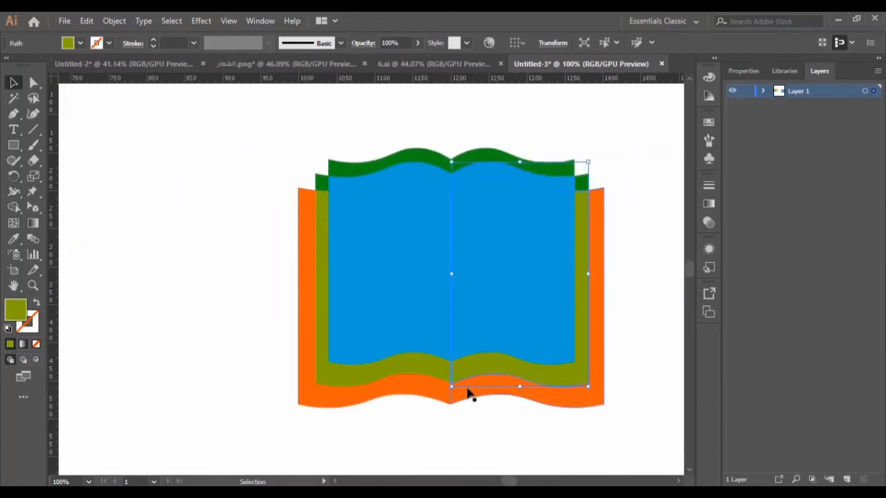
pyautogui.hotkey('ctrl', '-')
pyautogui.press('v')
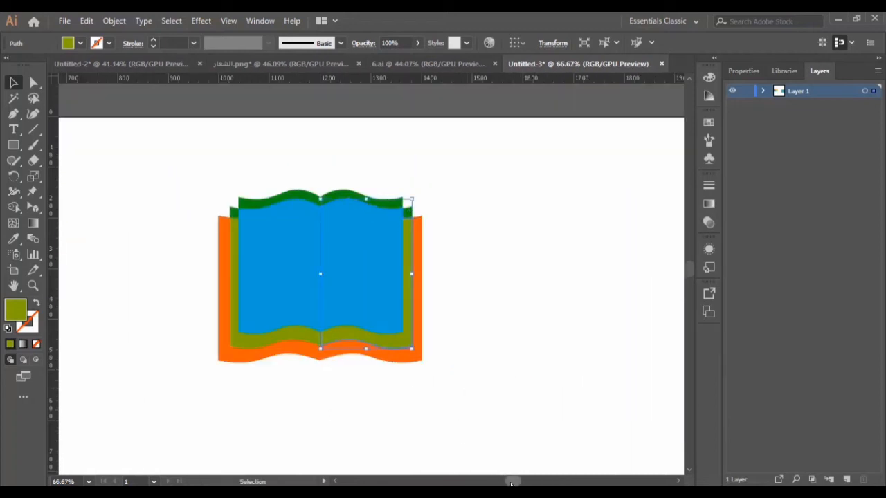
pyautogui.moveTo(510, 483); pyautogui.dragTo(503, 483)
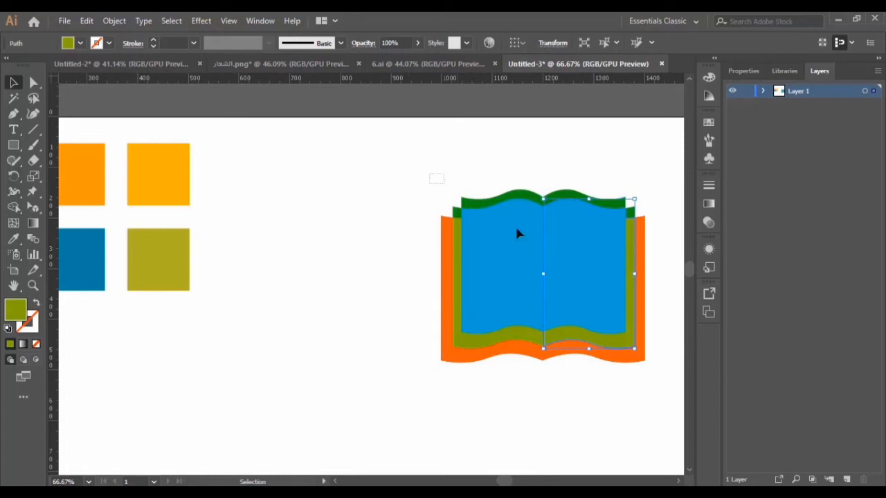
pyautogui.moveTo(589, 287); pyautogui.dragTo(407, 287)
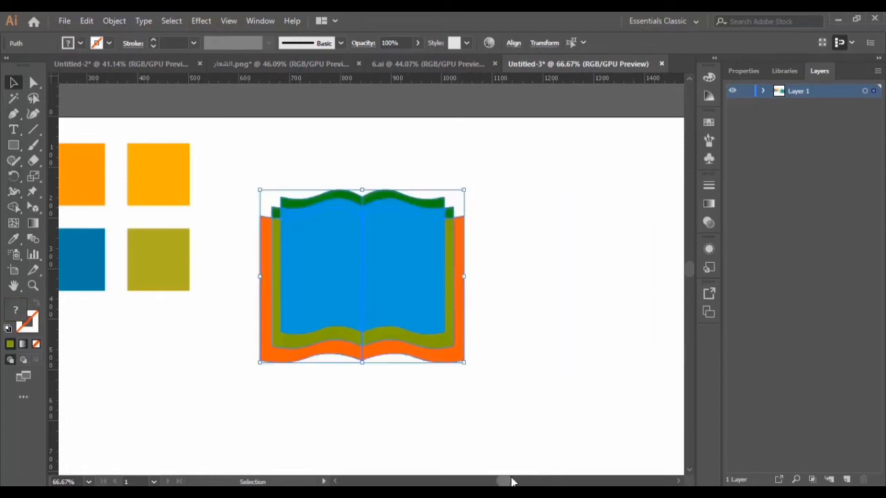
pyautogui.moveTo(512, 482); pyautogui.dragTo(503, 483)
pyautogui.click(592, 415)
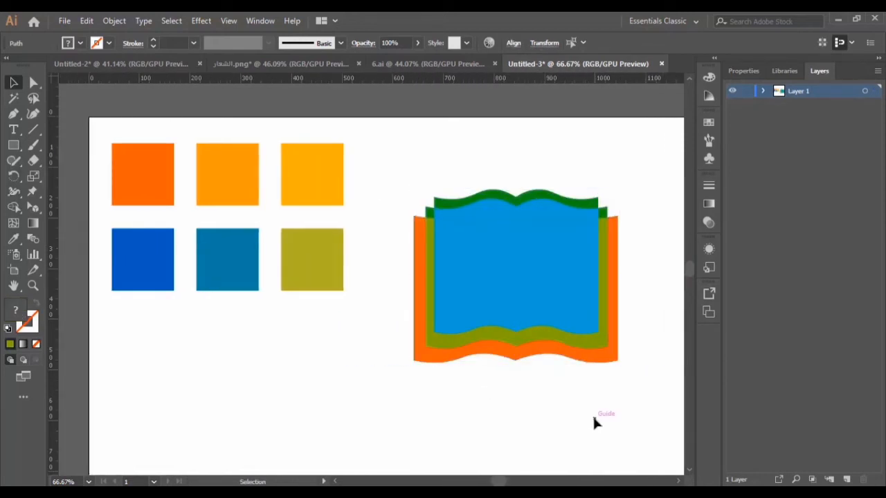
# Recolour the right-hand olive page with the light orange sampled from the middle swatch of the upper row
pyautogui.click(602, 345)
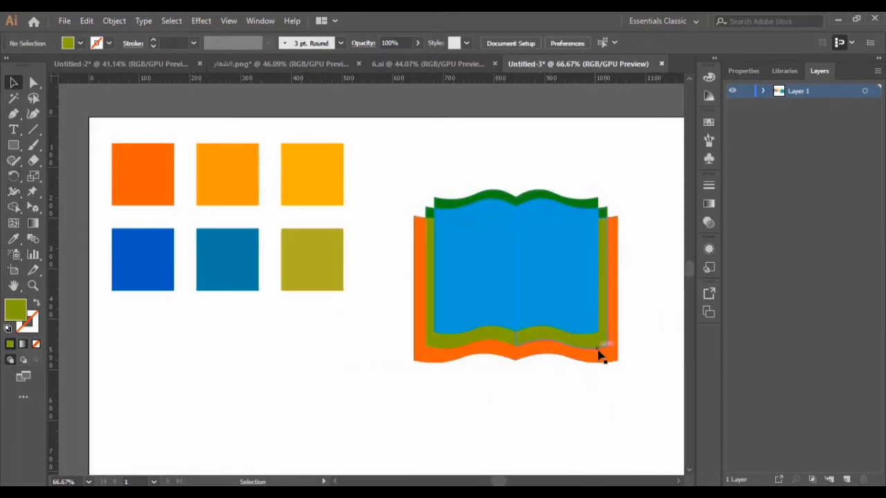
pyautogui.click(14, 240)
pyautogui.click(223, 162)
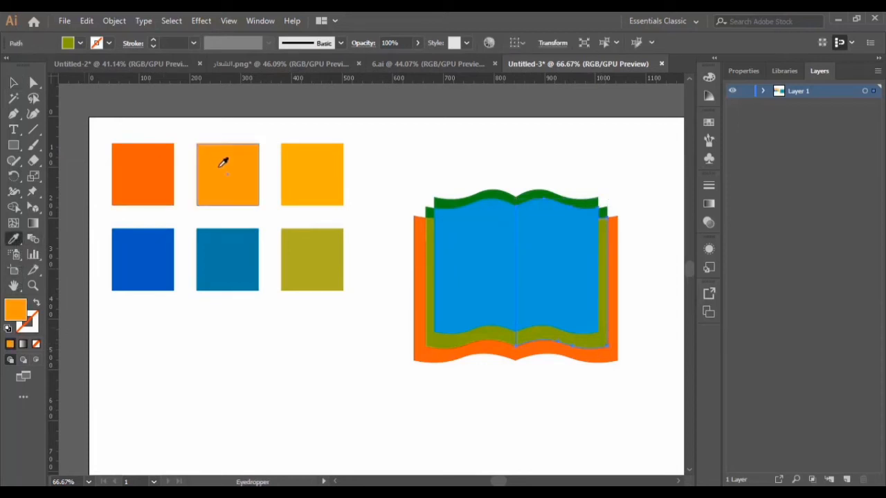
# Recolour the right-hand light blue page with the yellow-orange sampled from the last swatch of the upper row, and deselect it
pyautogui.click(33, 82)
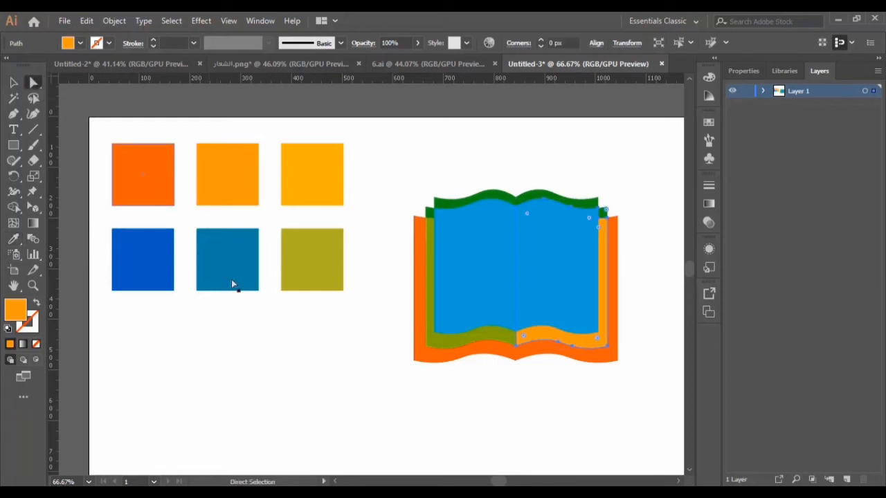
pyautogui.click(565, 283)
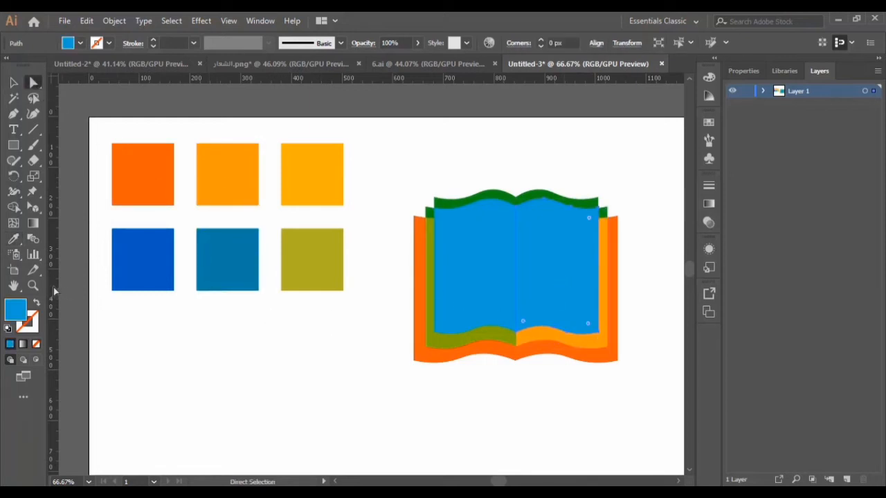
pyautogui.click(14, 239)
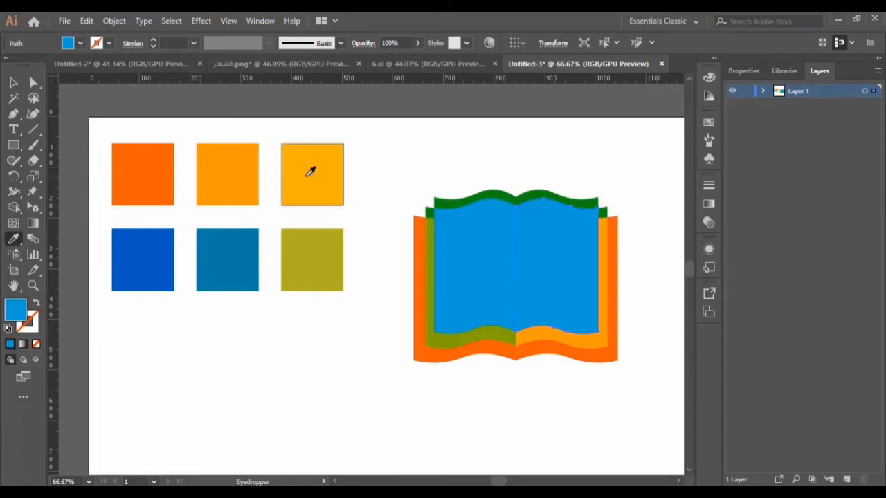
pyautogui.click(311, 172)
pyautogui.click(33, 83)
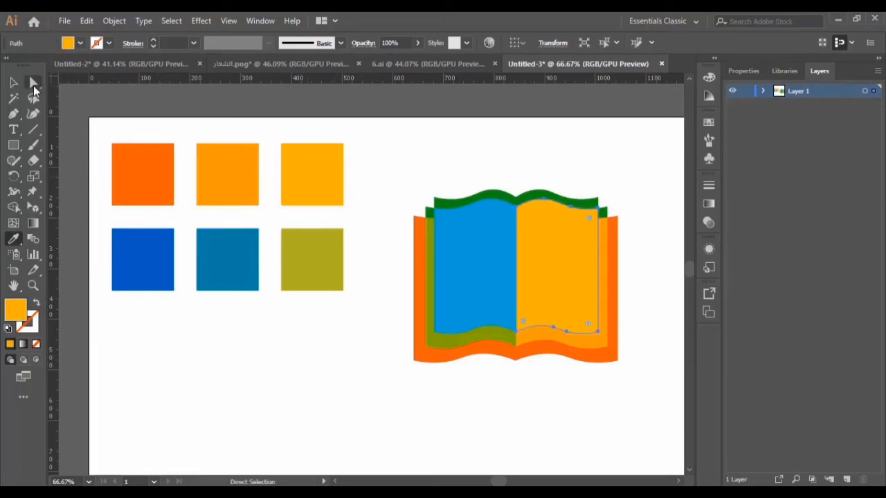
pyautogui.click(209, 347)
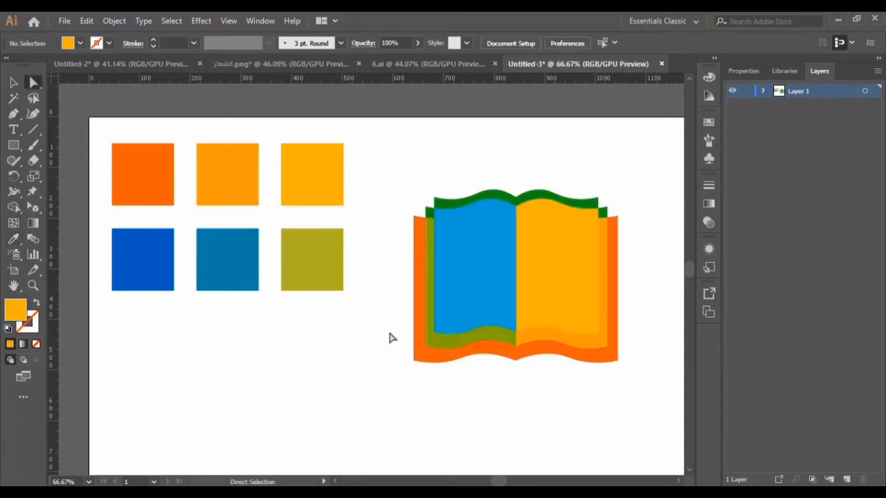
# Recolour the left-hand orange back page with the dark blue sampled from the first swatch of the lower row
pyautogui.click(430, 357)
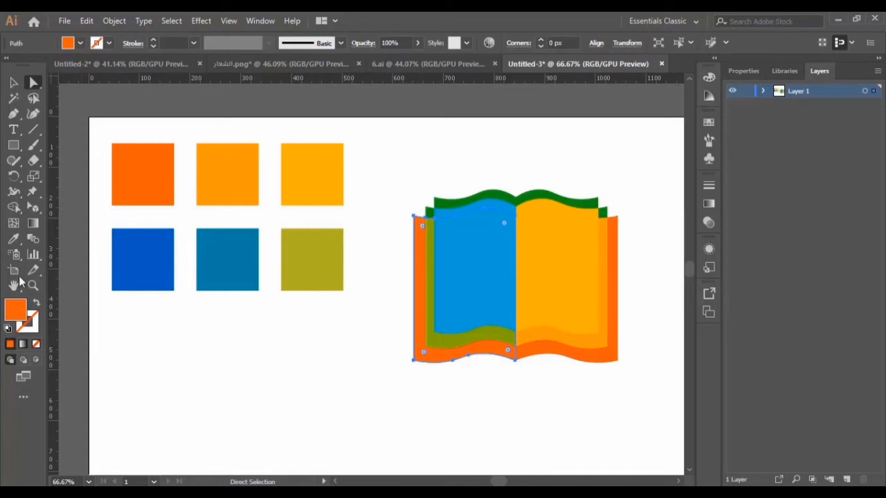
pyautogui.click(14, 238)
pyautogui.click(139, 253)
# Recolour the left-hand olive middle page with the teal blue sampled from the middle swatch of the lower row
pyautogui.click(13, 82)
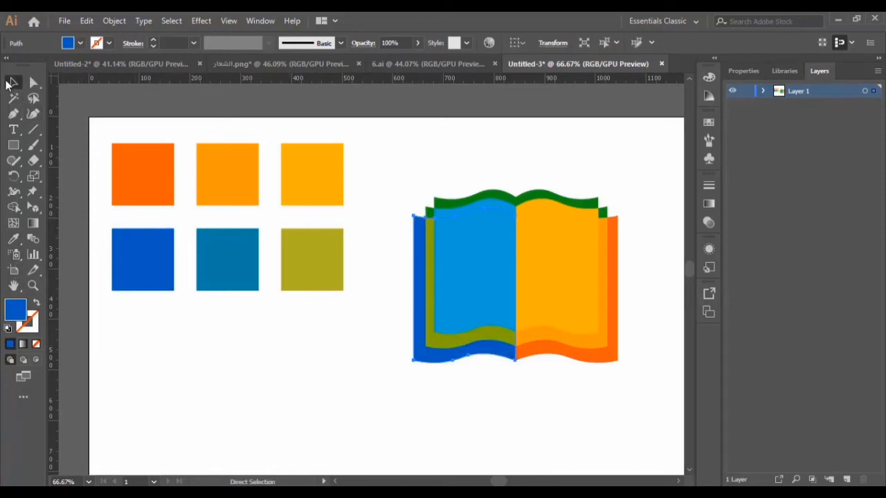
pyautogui.click(432, 340)
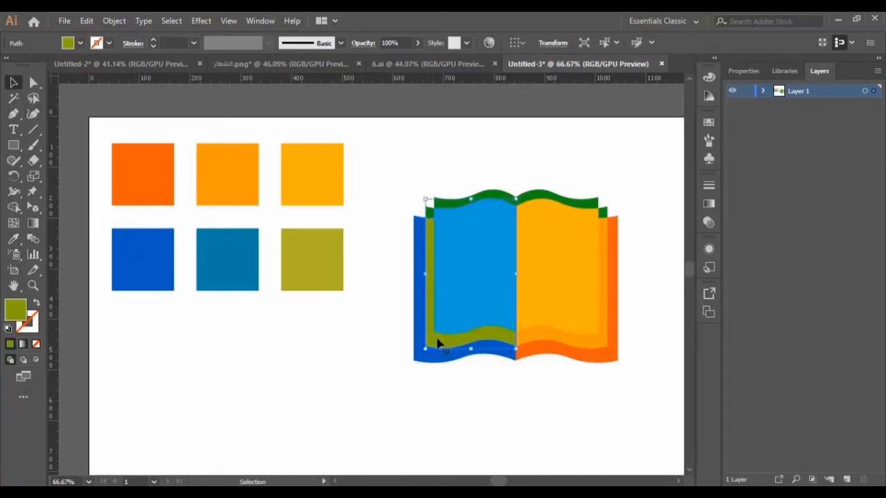
pyautogui.click(13, 238)
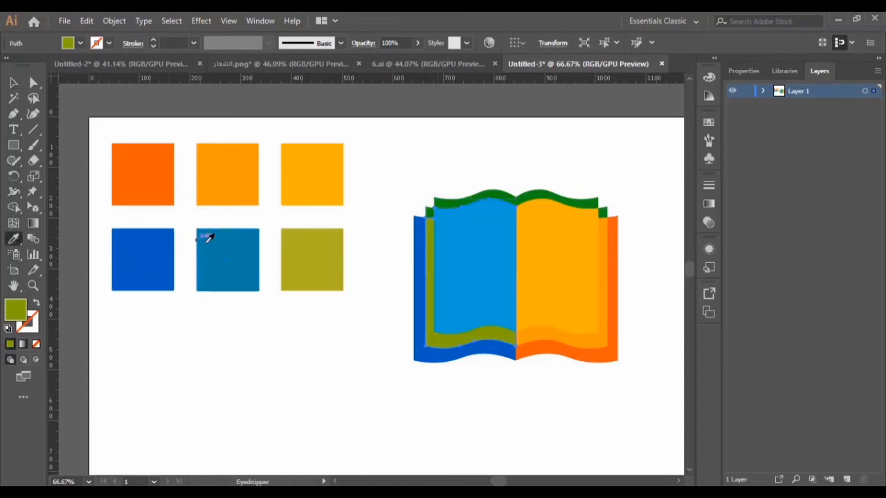
pyautogui.click(220, 254)
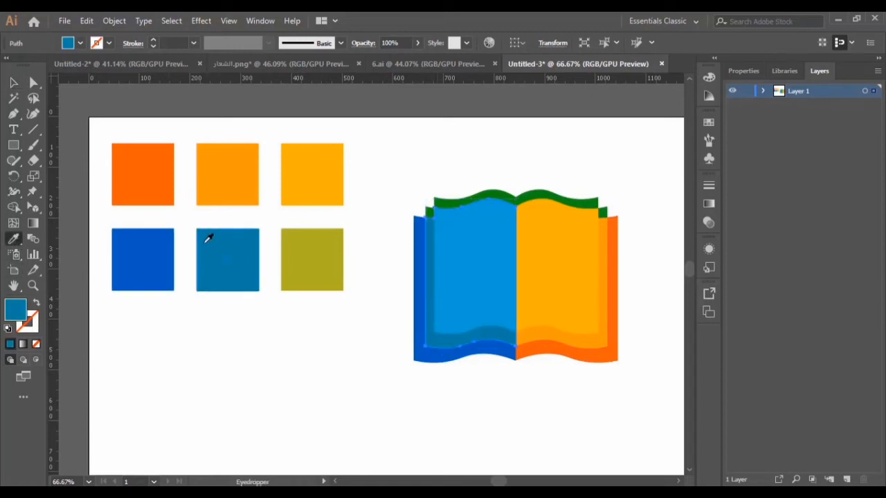
# Recolour the left-hand light blue front page with the olive sampled from the last swatch of the lower row, and deselect it
pyautogui.click(13, 83)
pyautogui.click(379, 303)
pyautogui.click(467, 284)
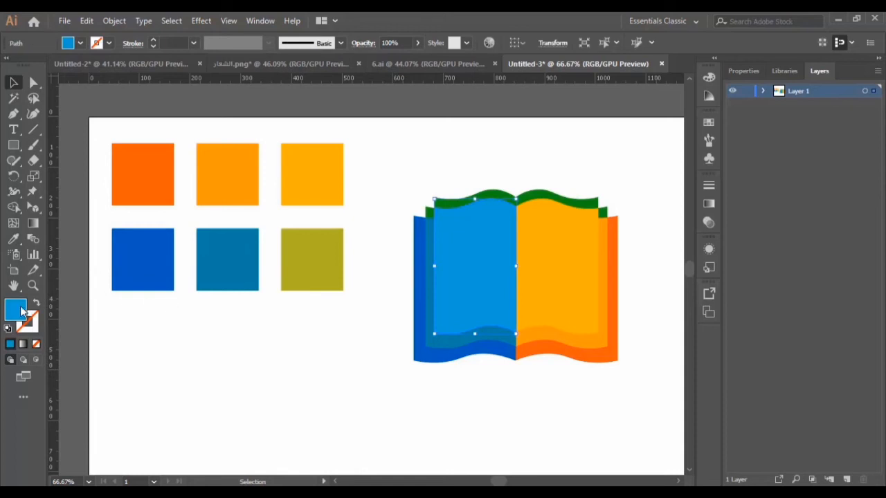
pyautogui.click(13, 238)
pyautogui.click(304, 267)
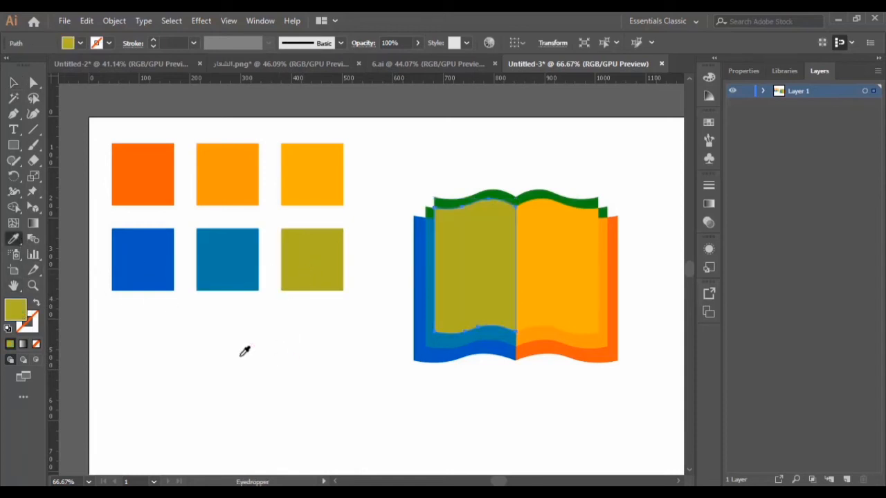
pyautogui.click(14, 82)
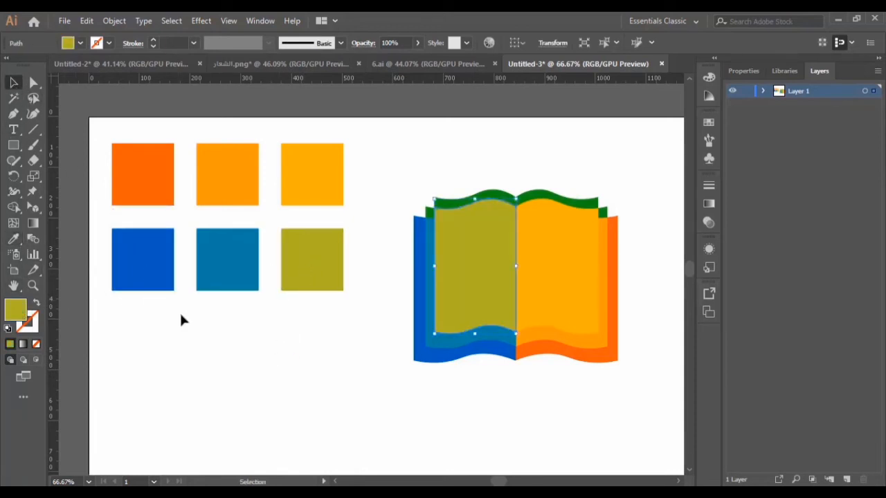
pyautogui.click(258, 389)
# Recolour the small green corner piece above the left-hand teal page with the teal blue sampled from that page
pyautogui.click(32, 285)
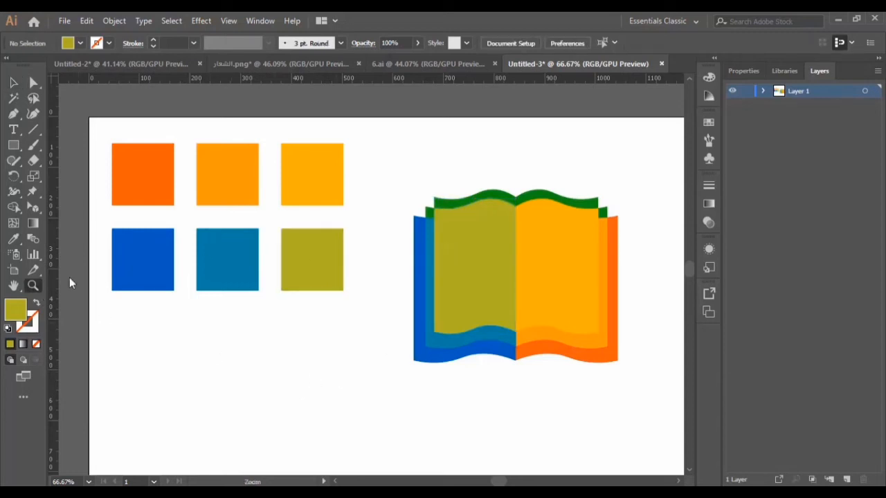
pyautogui.click(534, 215)
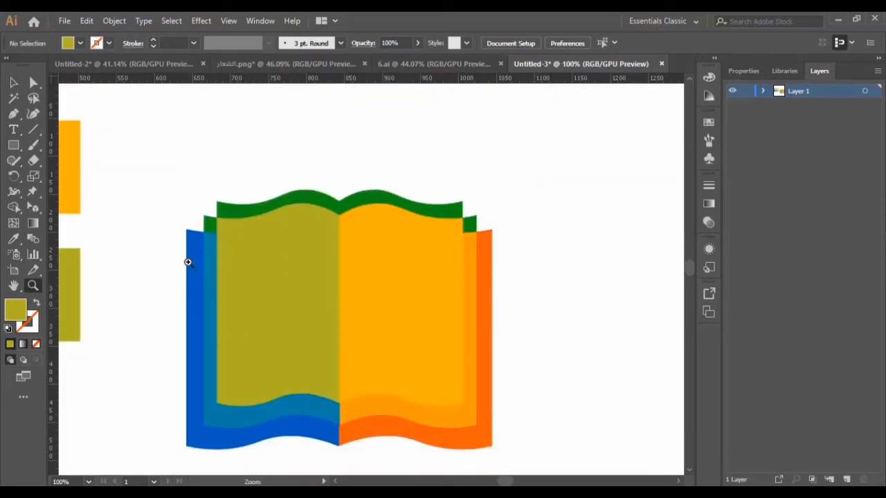
pyautogui.click(188, 262)
pyautogui.click(13, 82)
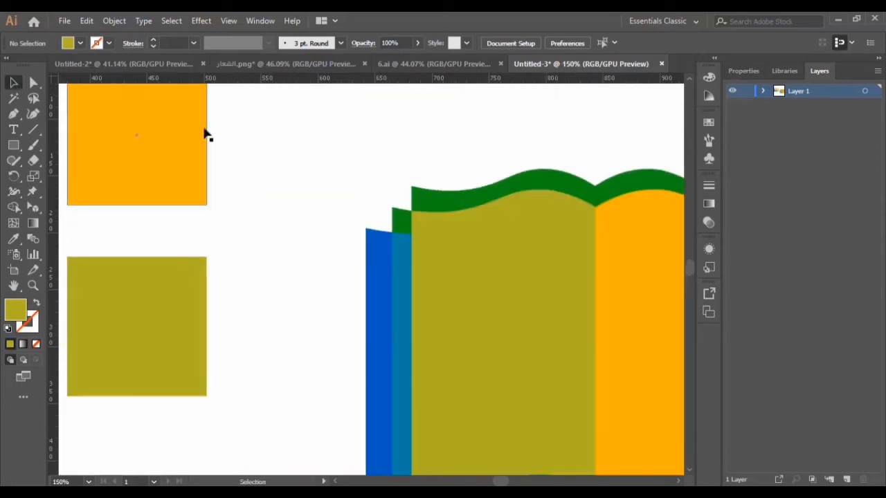
pyautogui.scroll(-2, 400, 173)
pyautogui.click(402, 171)
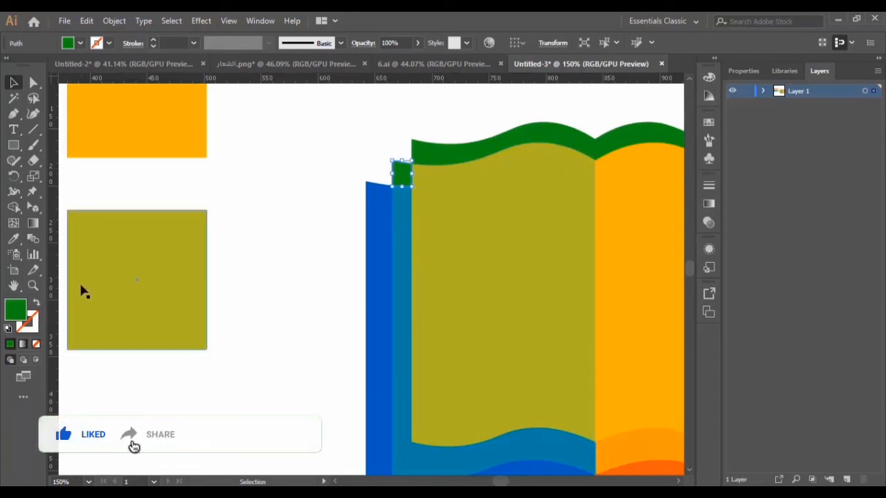
pyautogui.click(15, 239)
pyautogui.click(410, 249)
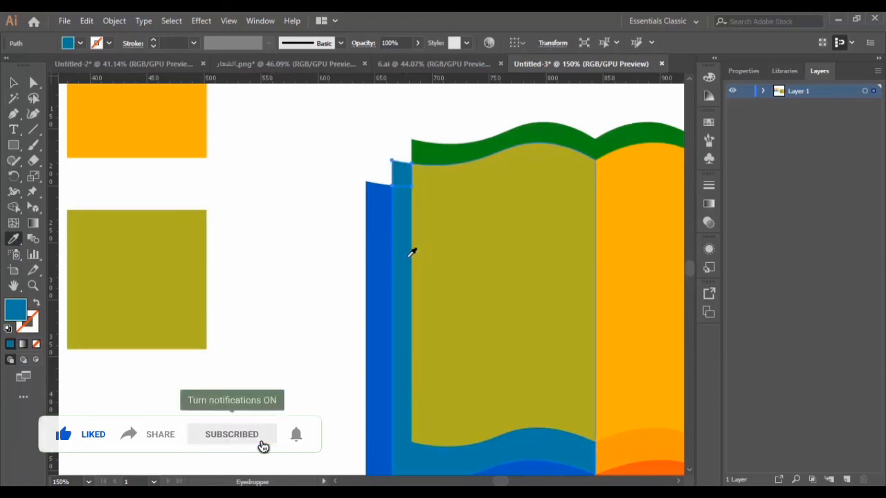
# Lighten the fill of the left-hand teal corner piece to a brighter blue and deselect it
pyautogui.doubleClick(16, 309)
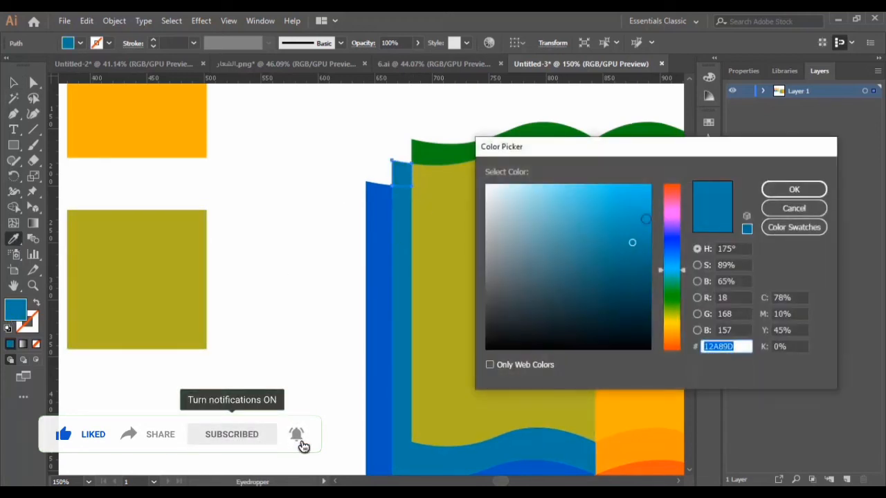
pyautogui.click(620, 220)
pyautogui.click(794, 190)
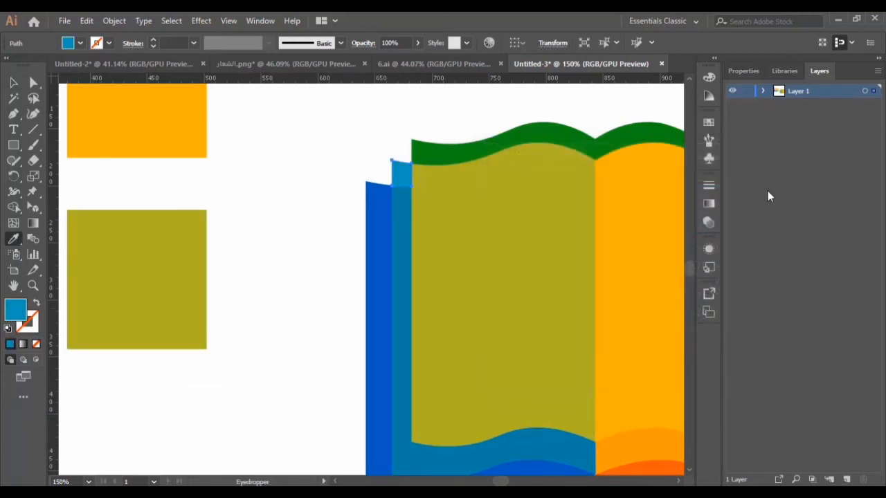
pyautogui.press('v')
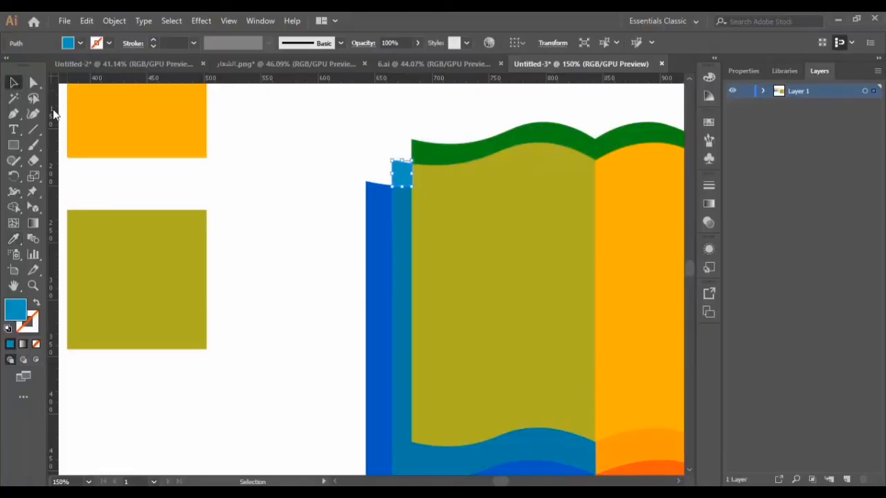
pyautogui.click(220, 195)
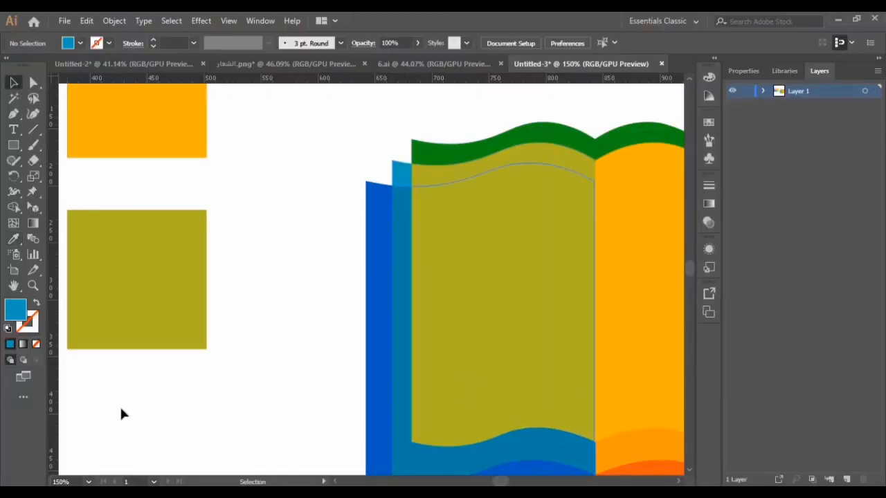
# Recolour the small green corner piece above the right-hand middle page with the orange sampled from that page
pyautogui.moveTo(500, 482); pyautogui.dragTo(504, 481)
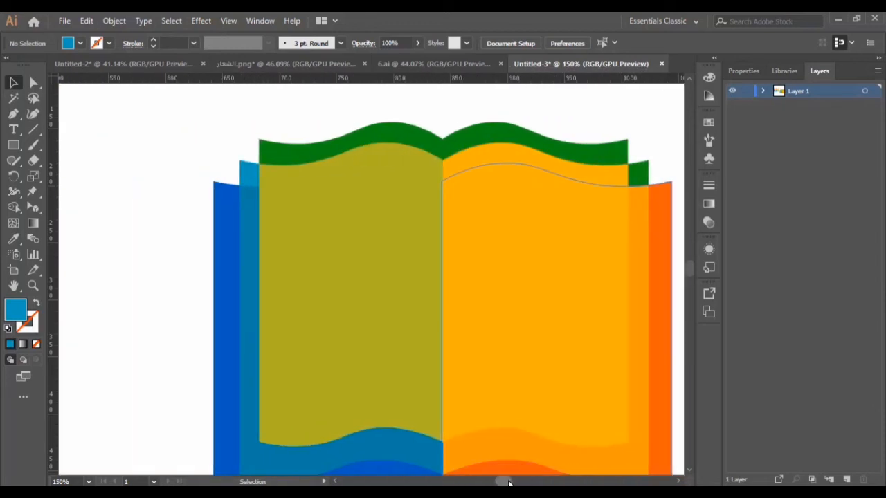
pyautogui.click(640, 179)
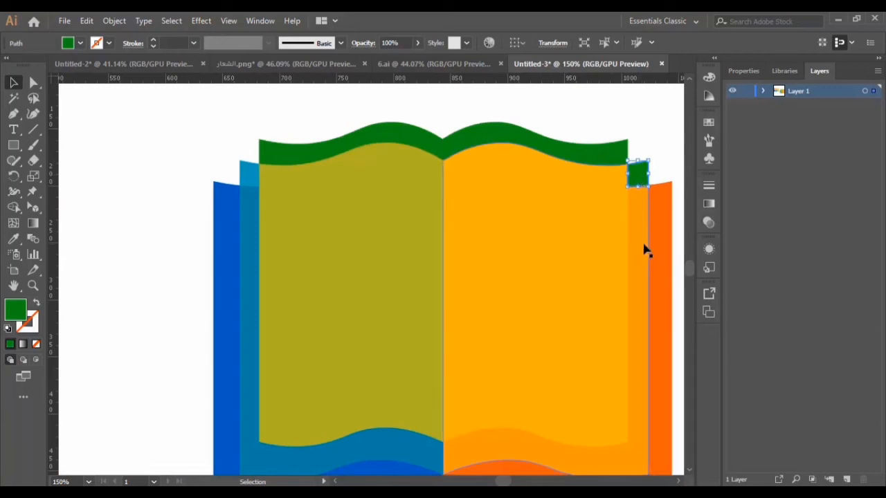
pyautogui.click(13, 239)
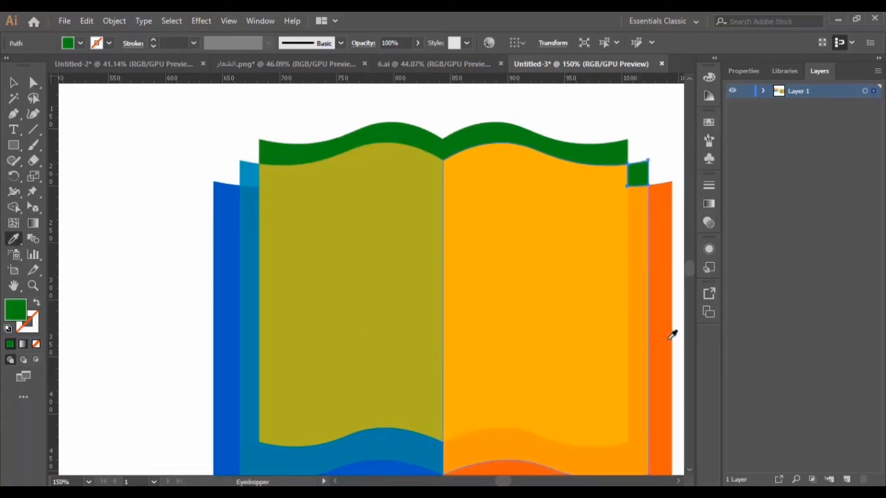
pyautogui.click(644, 328)
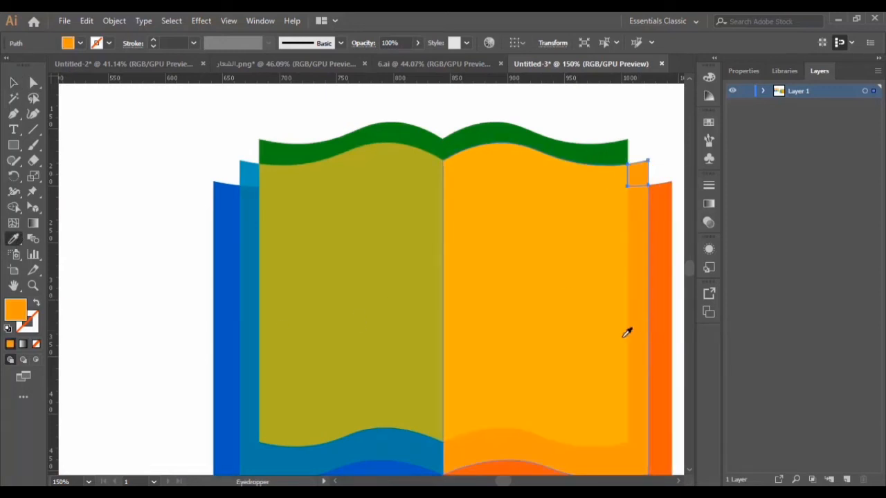
# Lighten the right-hand corner piece's fill to #F29B3B and deselect it
pyautogui.doubleClick(16, 315)
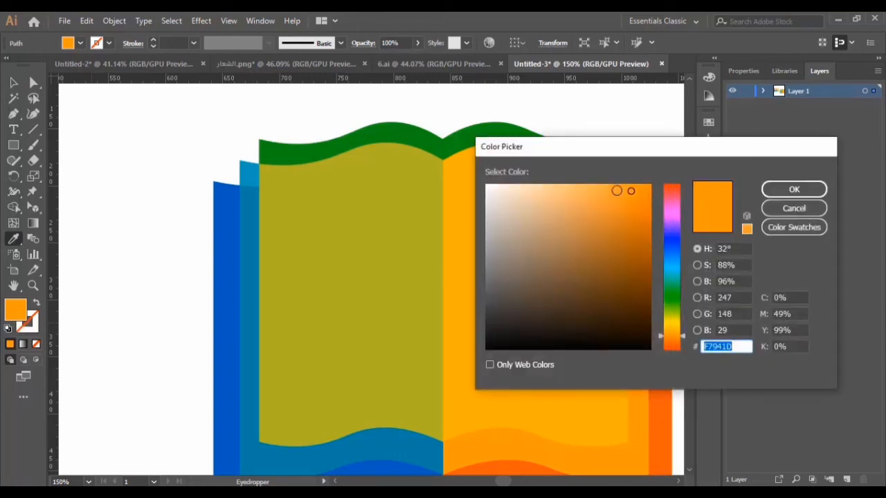
pyautogui.click(612, 191)
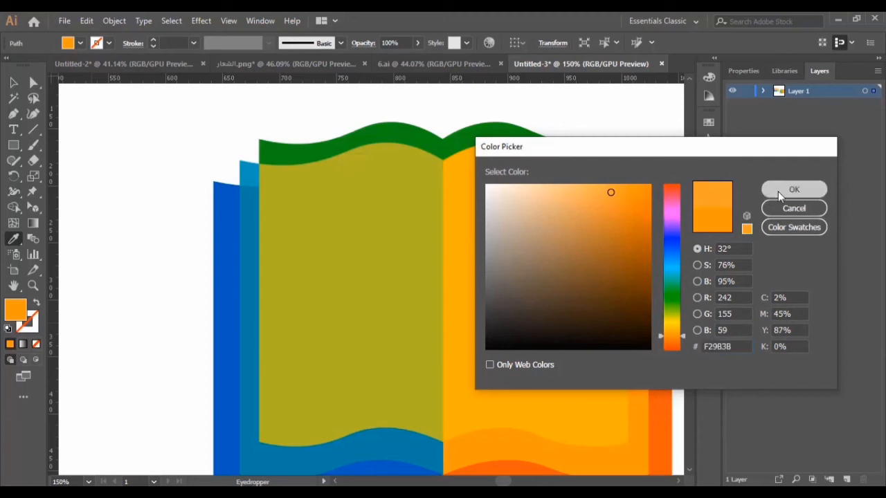
pyautogui.click(782, 191)
pyautogui.click(13, 82)
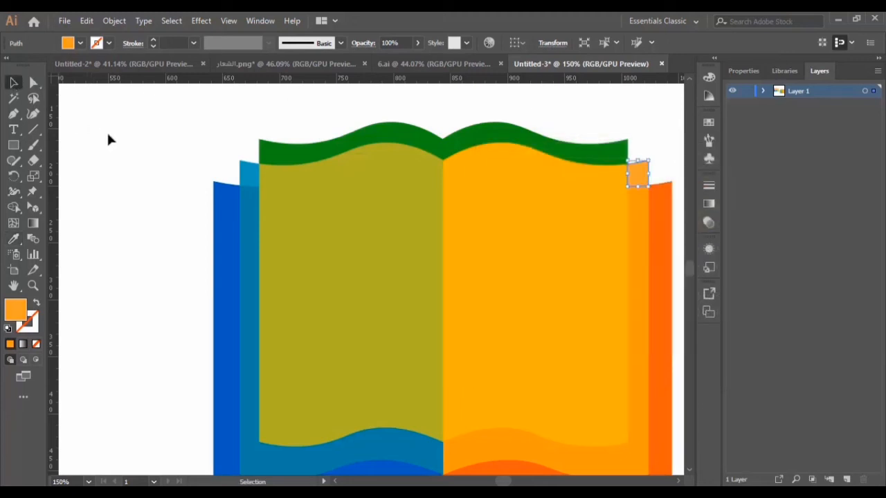
pyautogui.click(107, 130)
# Lighten the right-hand corner piece once more to a paler orange and deselect it
pyautogui.click(631, 183)
pyautogui.doubleClick(17, 317)
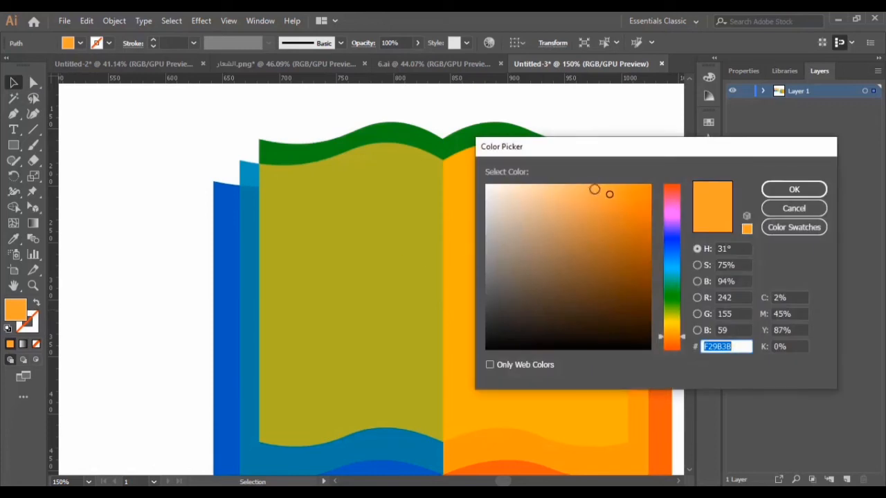
pyautogui.click(595, 189)
pyautogui.click(794, 189)
pyautogui.click(651, 126)
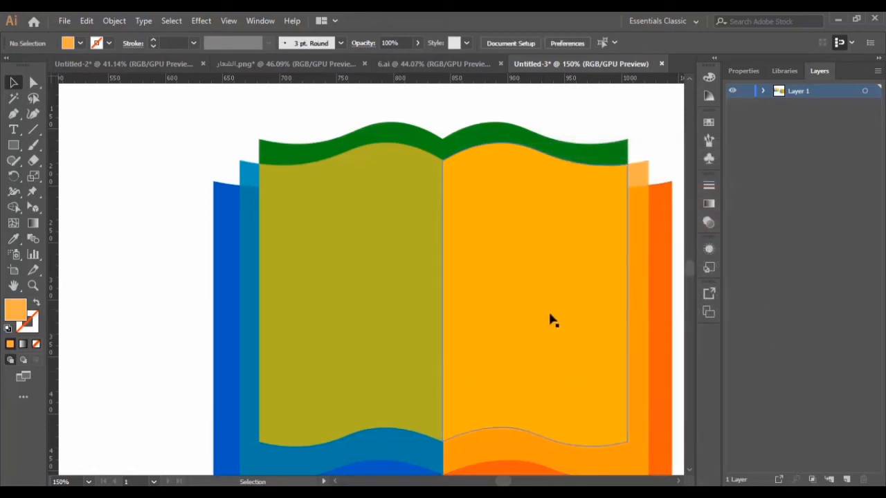
# Recolour the green upper edge of the right-hand front page with the yellow-orange sampled from that page
pyautogui.scroll(1, 551, 291)
pyautogui.click(559, 173)
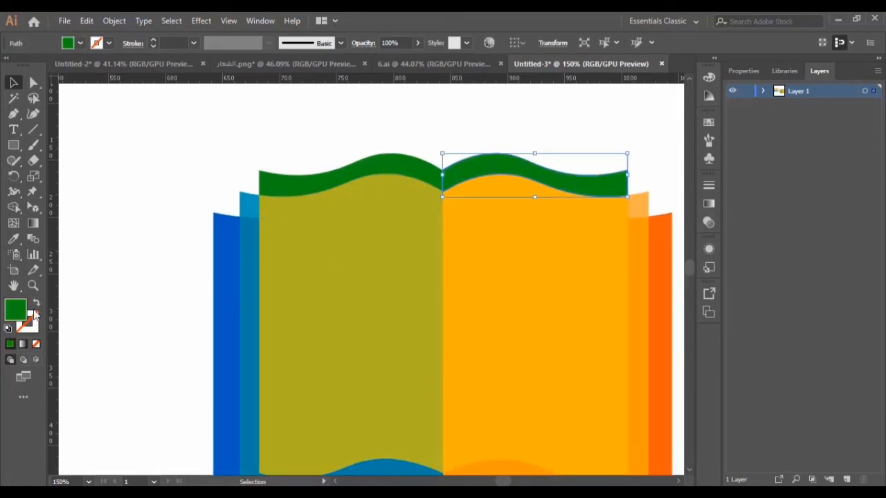
pyautogui.click(13, 238)
pyautogui.click(494, 286)
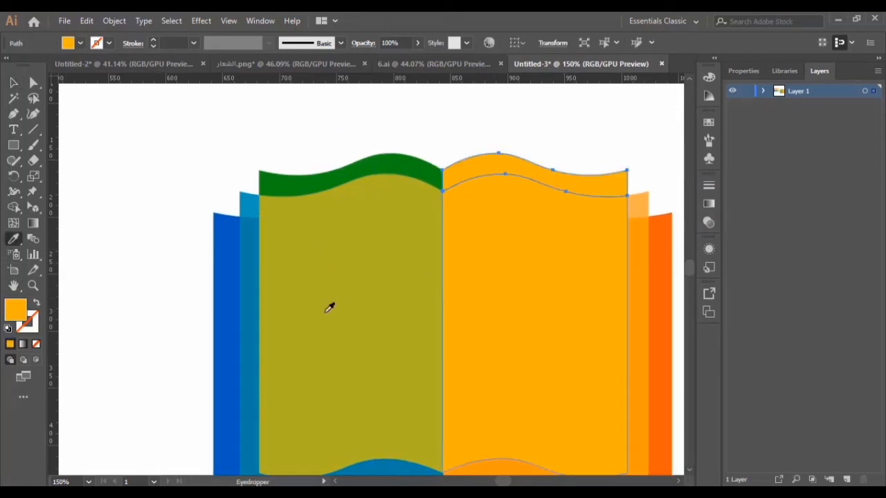
# Lighten the fill of the right-hand front page's upper edge to a paler yellow-orange and deselect it
pyautogui.doubleClick(17, 312)
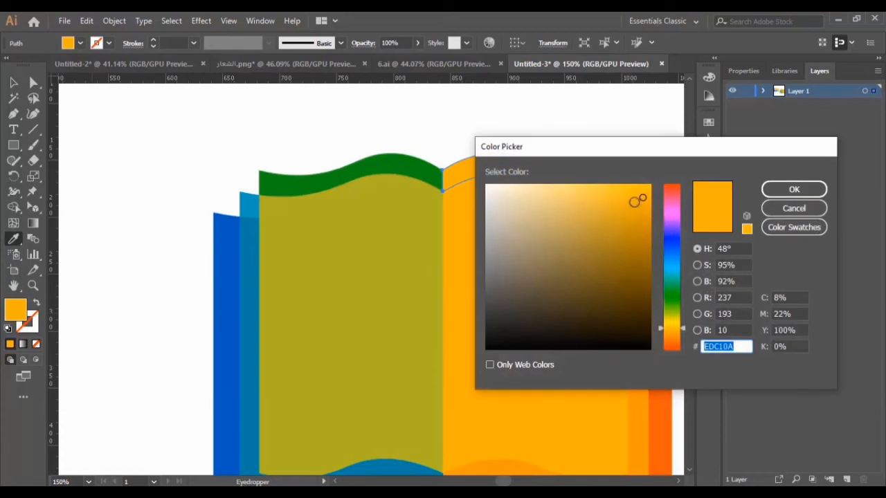
pyautogui.click(614, 193)
pyautogui.click(794, 189)
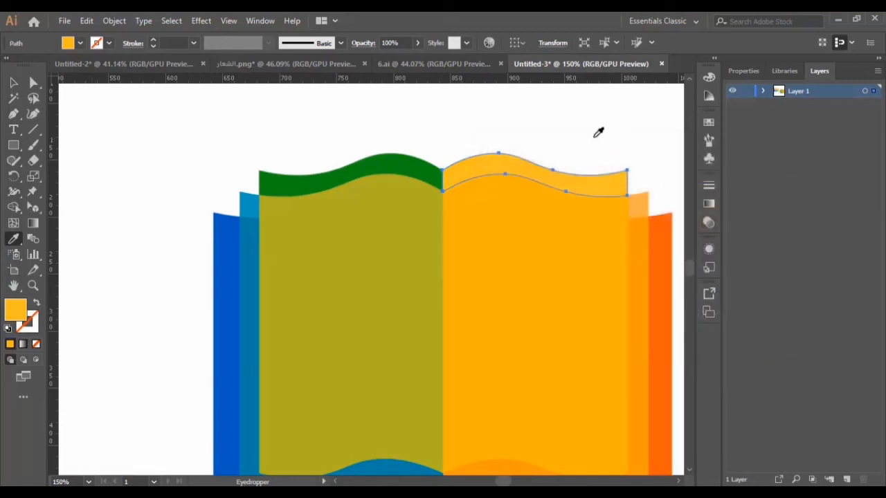
pyautogui.click(13, 83)
pyautogui.click(547, 110)
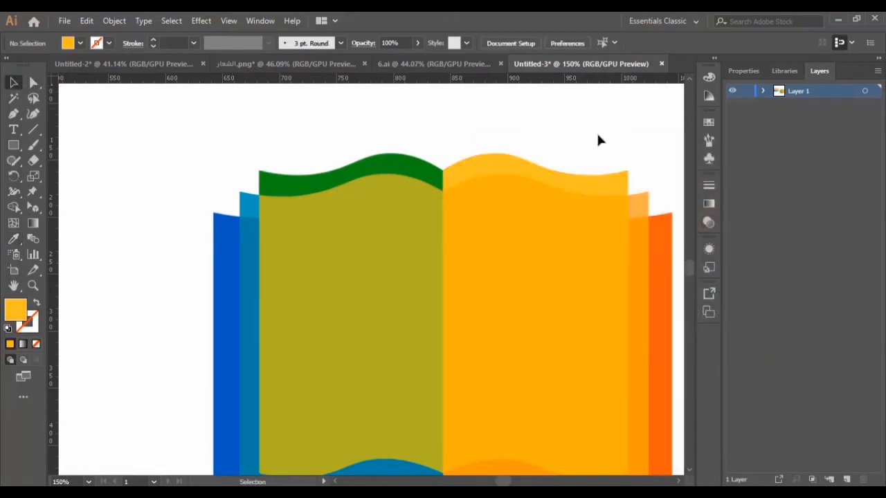
# Recolour the green upper edge of the left-hand front page with the olive sampled from that page
pyautogui.click(388, 166)
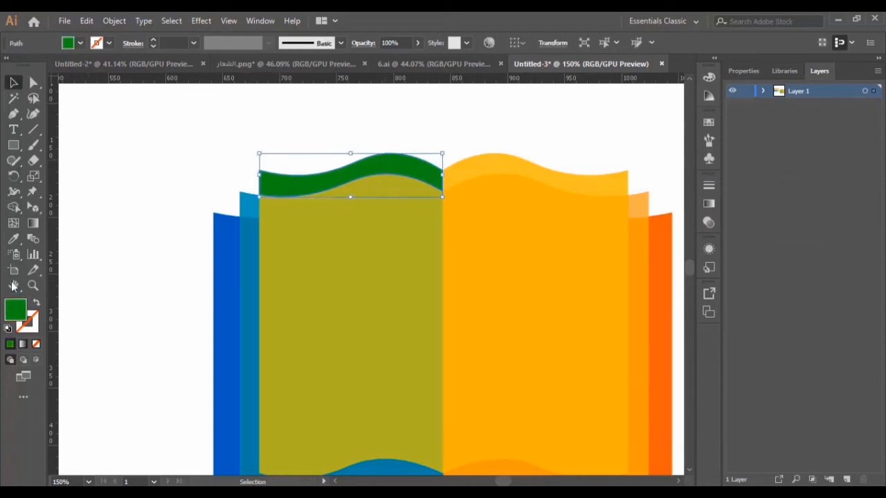
pyautogui.click(13, 239)
pyautogui.click(330, 232)
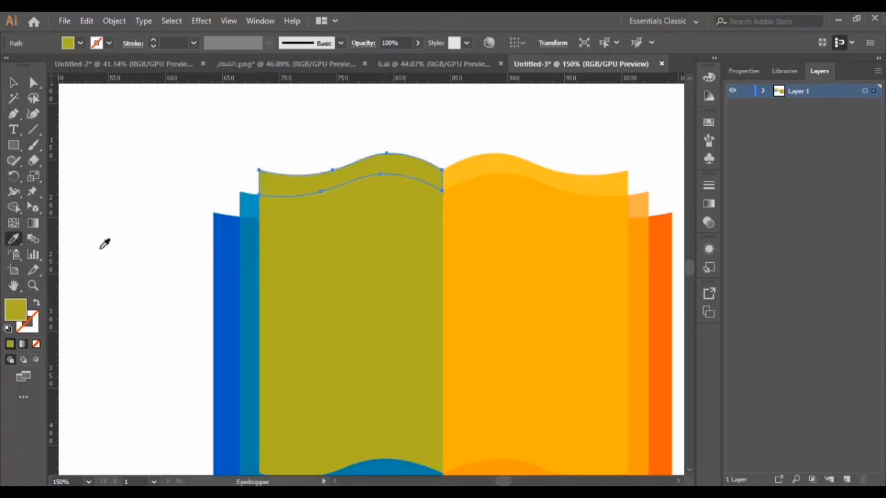
# Set the left-hand upper edge's fill to the lighter olive #C7E256 and deselect it
pyautogui.doubleClick(15, 309)
pyautogui.write('C5C256')
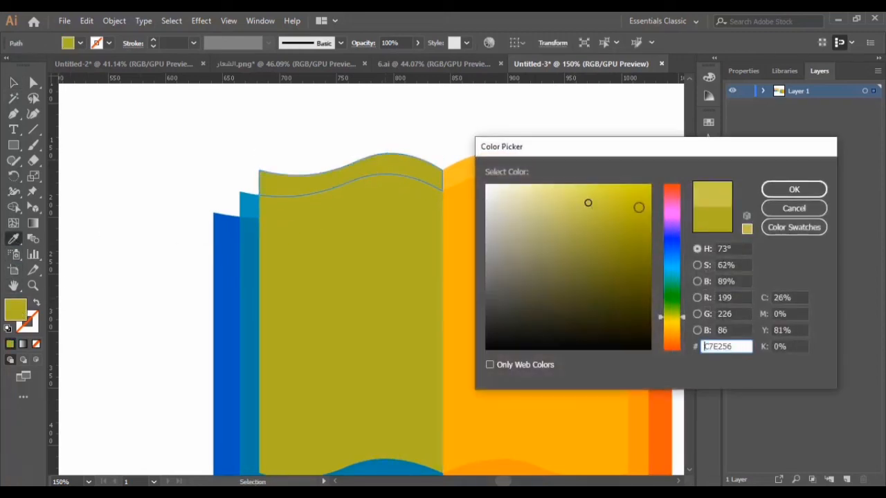
pyautogui.click(794, 189)
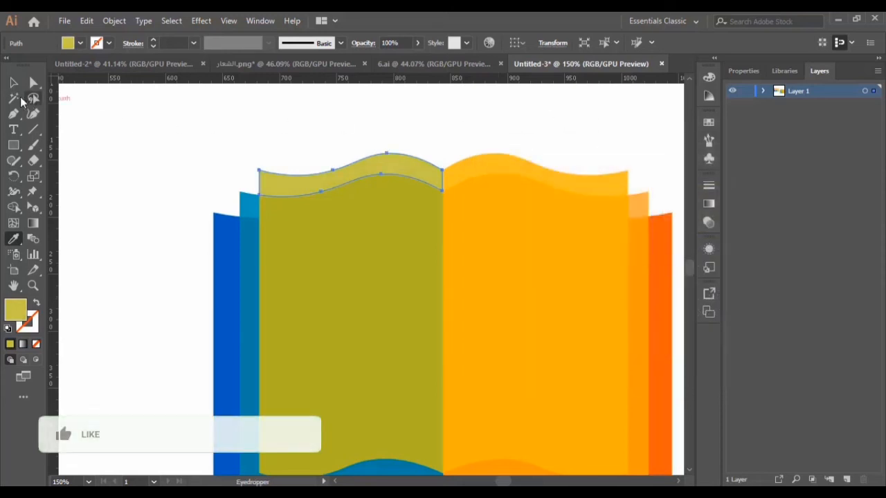
pyautogui.press('v')
pyautogui.click(501, 118)
# Duplicate the dark blue and orange back pages together and send the pasted copy behind all other artwork
pyautogui.scroll(-2, 513, 135)
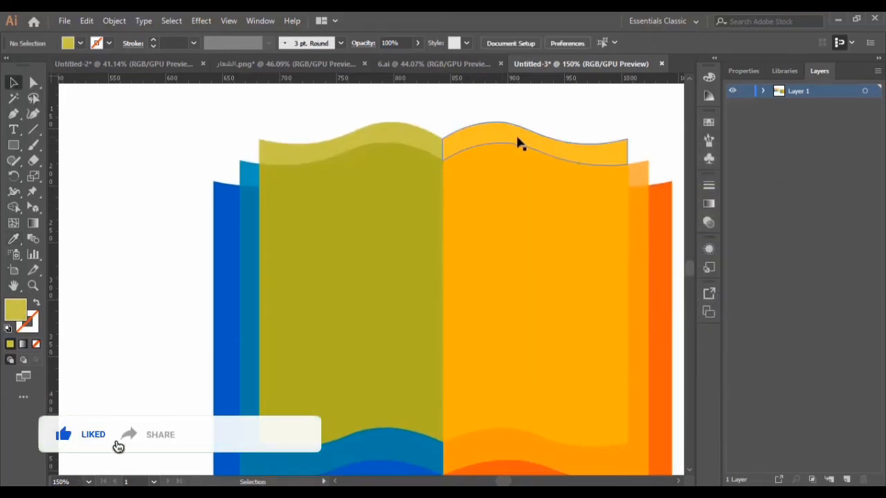
pyautogui.hotkey('ctrl', '-')
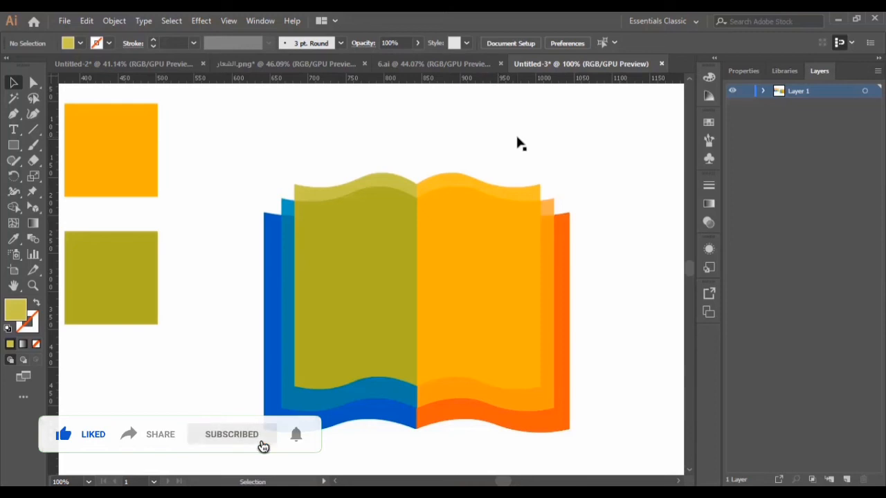
pyautogui.scroll(-2, 528, 153)
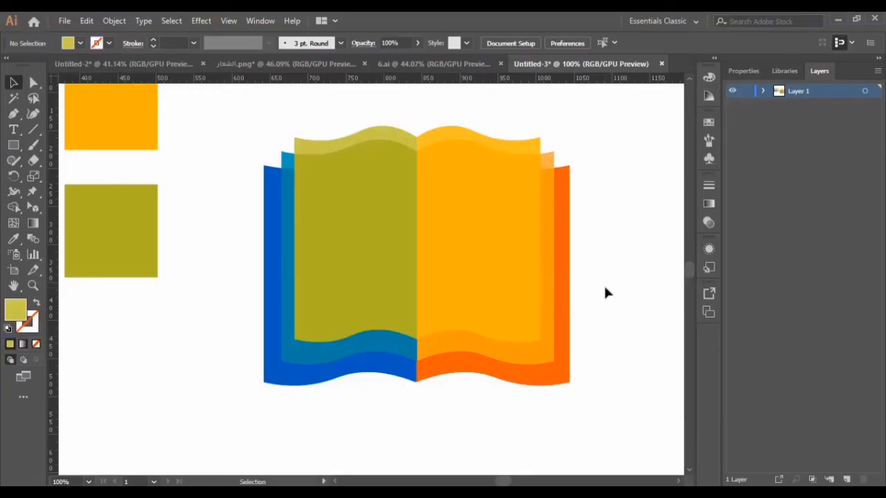
pyautogui.scroll(-2, 604, 293)
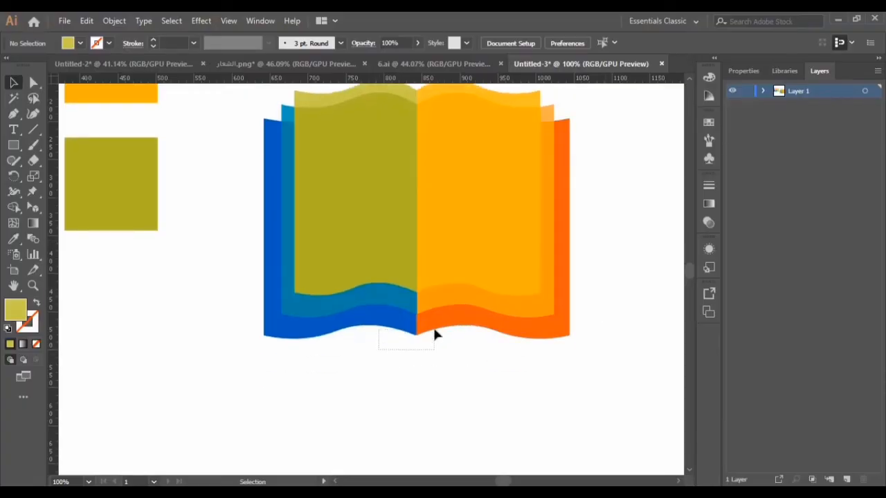
pyautogui.moveTo(436, 331); pyautogui.dragTo(446, 332)
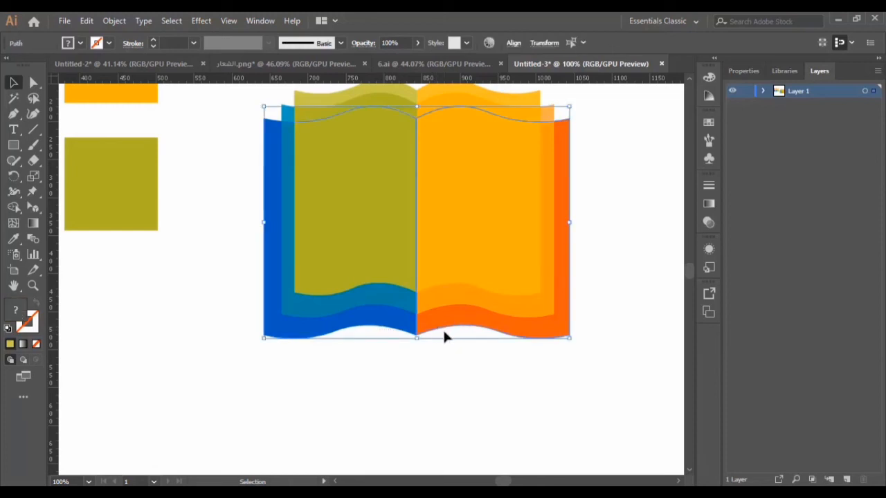
pyautogui.hotkey('ctrl', 'c')
pyautogui.hotkey('ctrl', 'v')
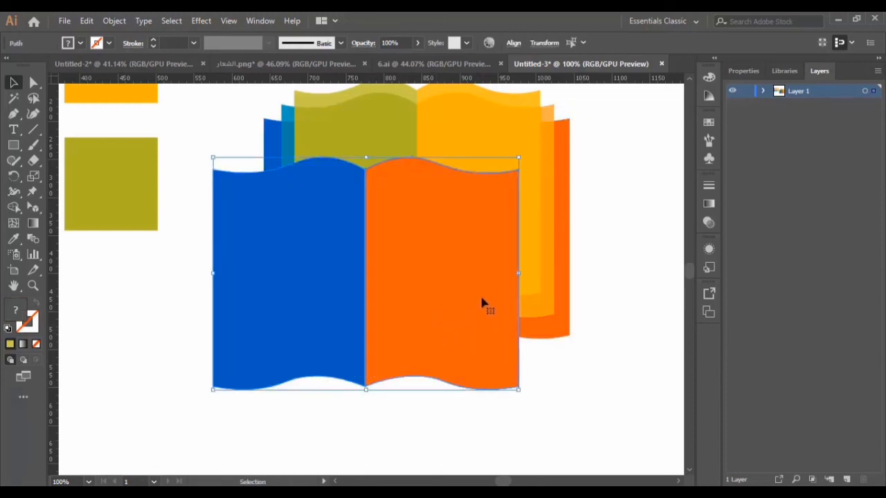
pyautogui.rightClick(443, 229)
pyautogui.moveTo(538, 419)
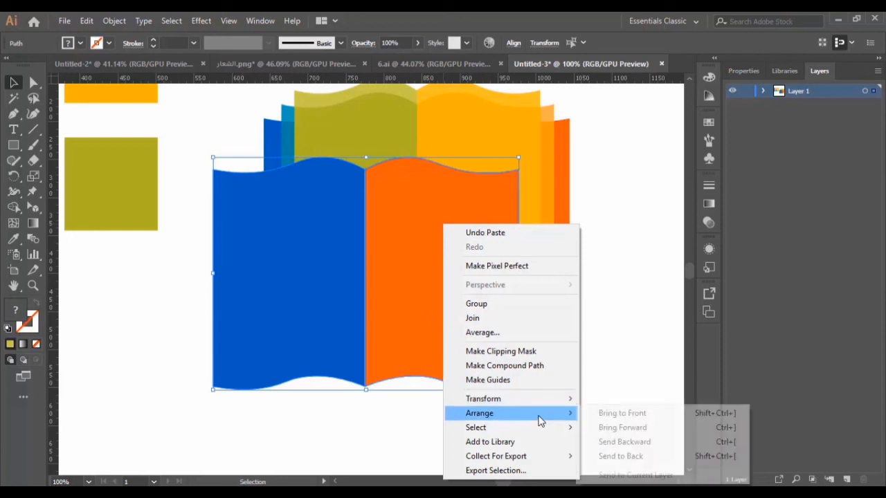
pyautogui.click(620, 456)
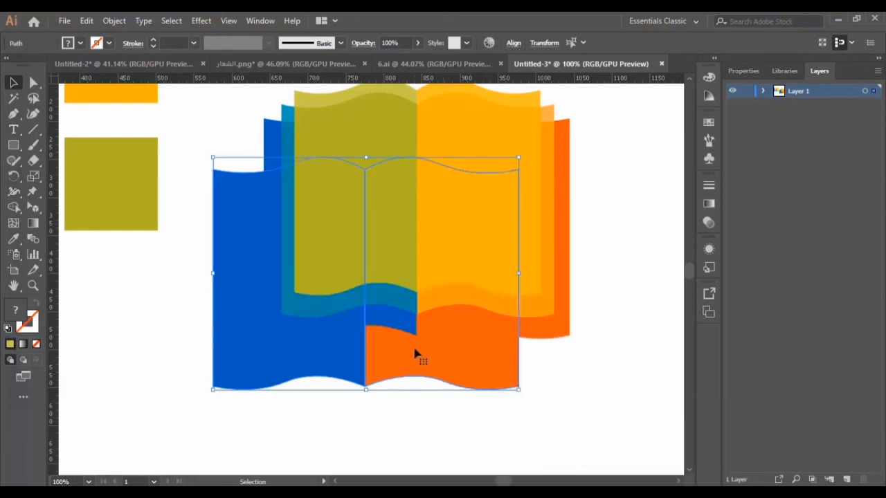
# Fill the copied pair of back pages with the light grey #BCBCBC
pyautogui.doubleClick(15, 313)
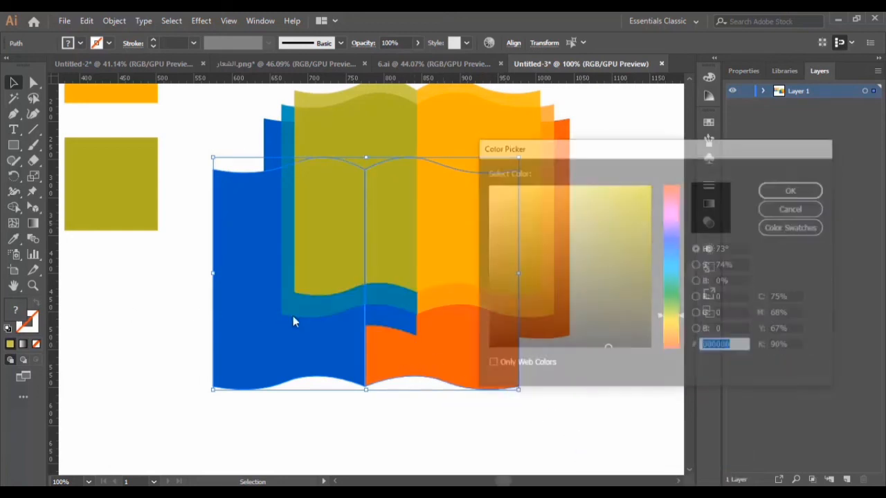
pyautogui.hotkey('ctrl', 'v')
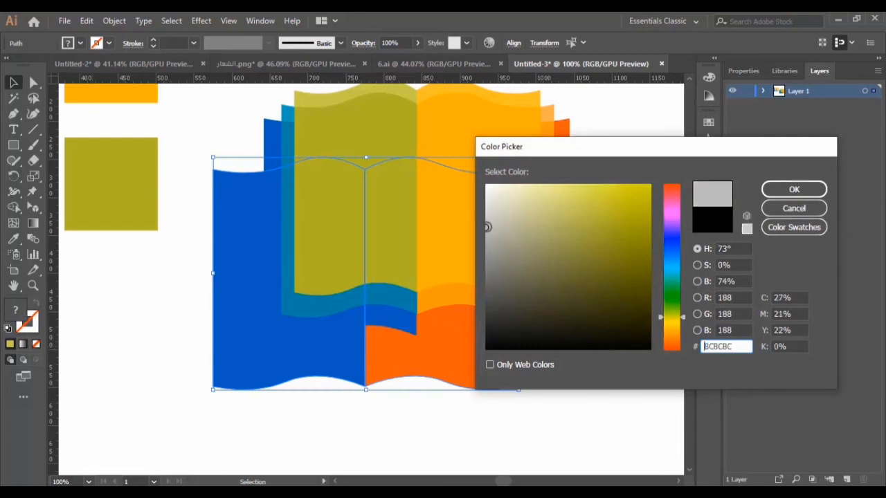
pyautogui.click(792, 190)
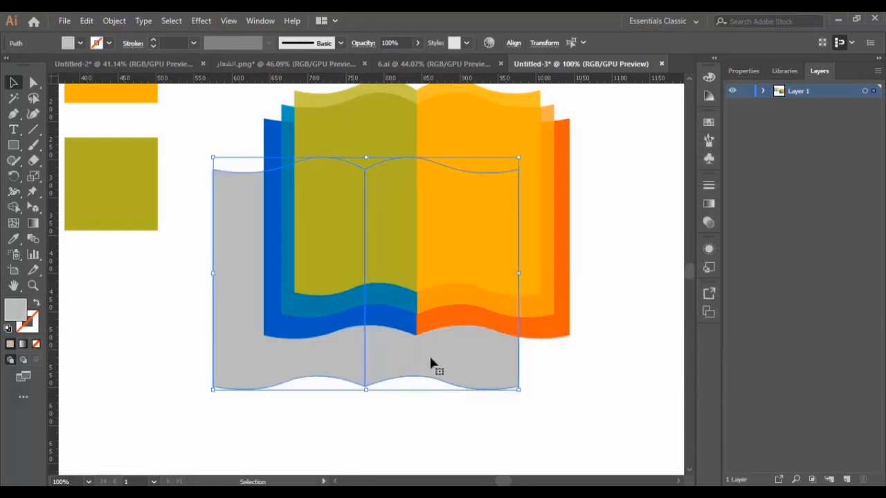
# Align the grey page pair behind the book so it shows below the pages, narrow it evenly on both sides and shorten its lower edge slightly
pyautogui.moveTo(380, 367); pyautogui.dragTo(437, 339)
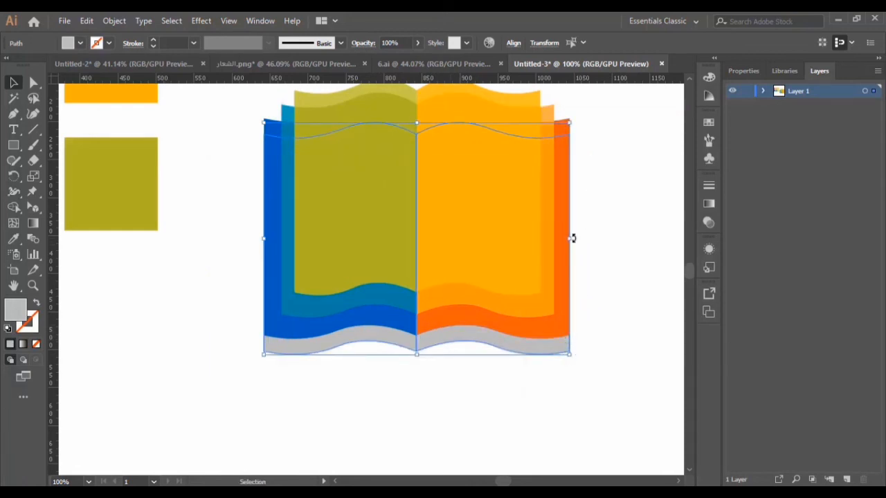
pyautogui.moveTo(573, 238); pyautogui.dragTo(558, 239)
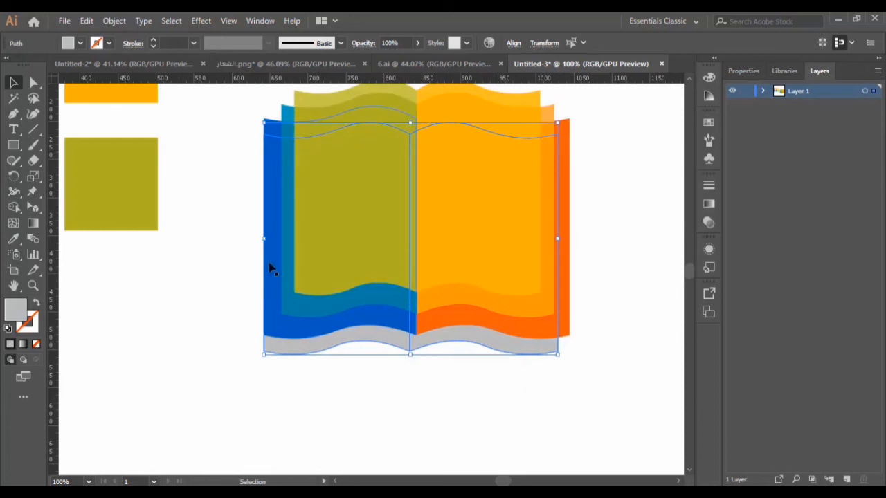
pyautogui.moveTo(263, 240); pyautogui.dragTo(277, 239)
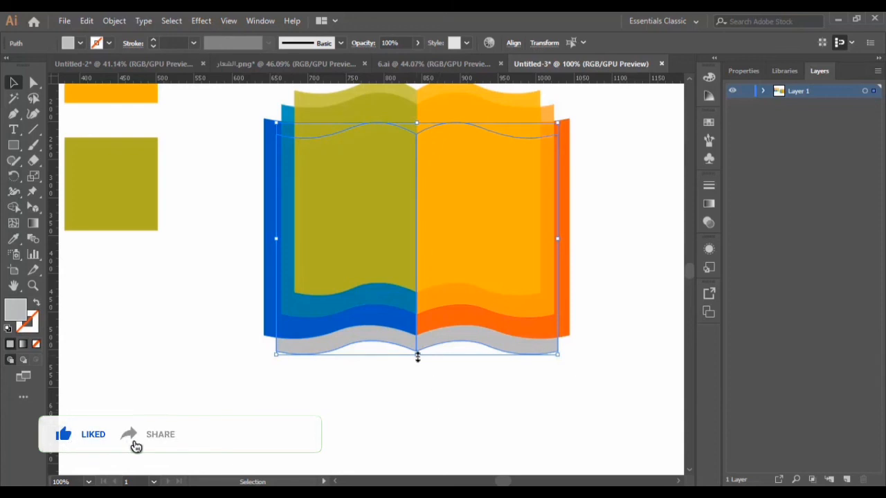
pyautogui.moveTo(416, 354); pyautogui.dragTo(416, 351)
pyautogui.click(471, 409)
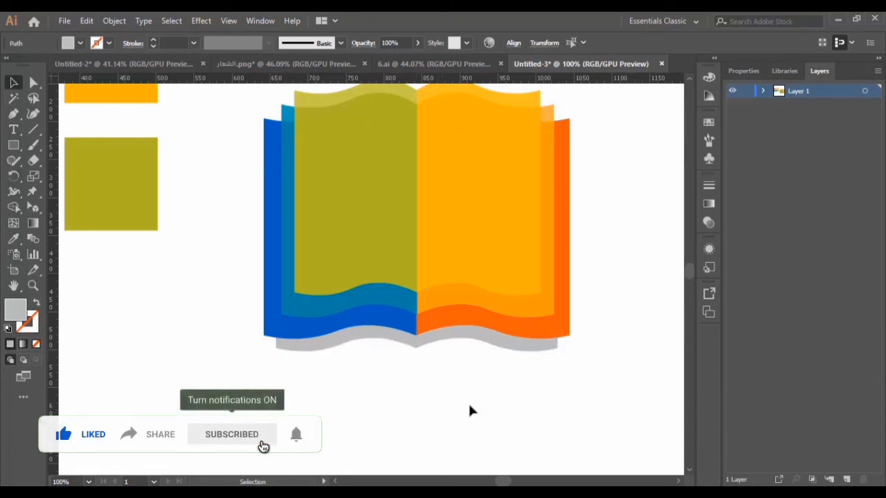
# Copy the "school book" text from the 6.ai document into the Untitled-3 drawing
pyautogui.scroll(2, 546, 424)
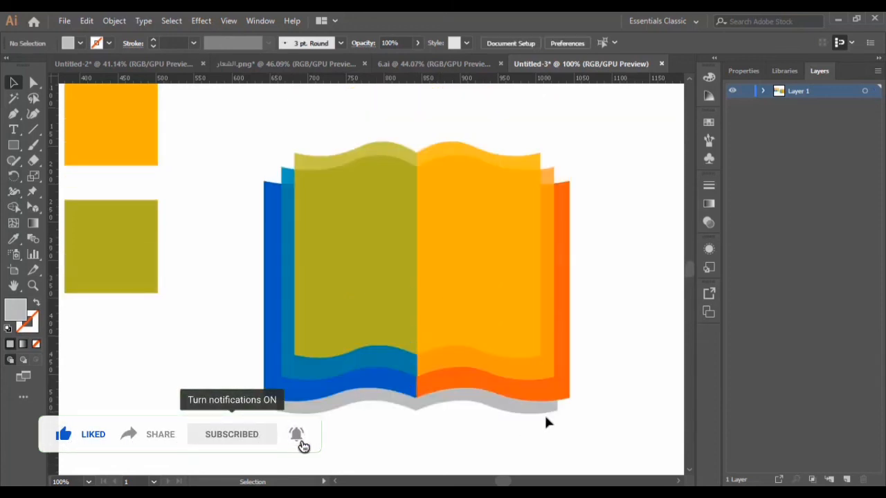
pyautogui.click(33, 286)
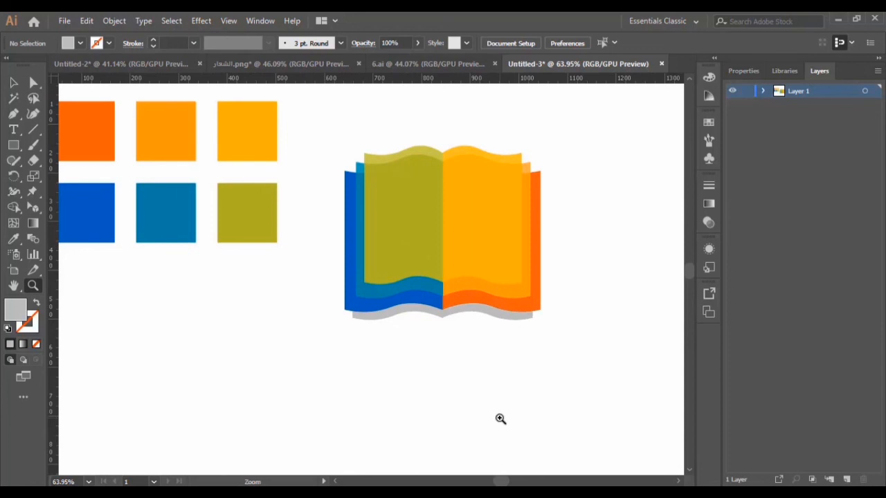
pyautogui.scroll(1, 380, 333)
pyautogui.click(400, 65)
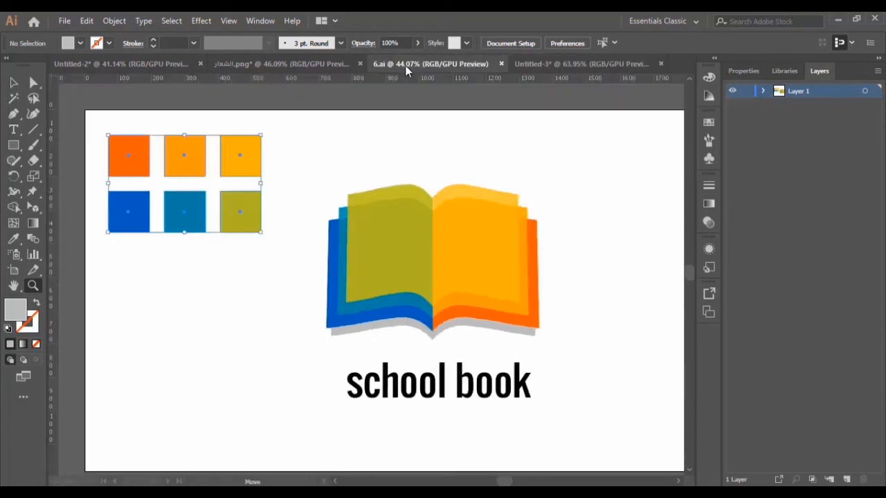
pyautogui.click(11, 81)
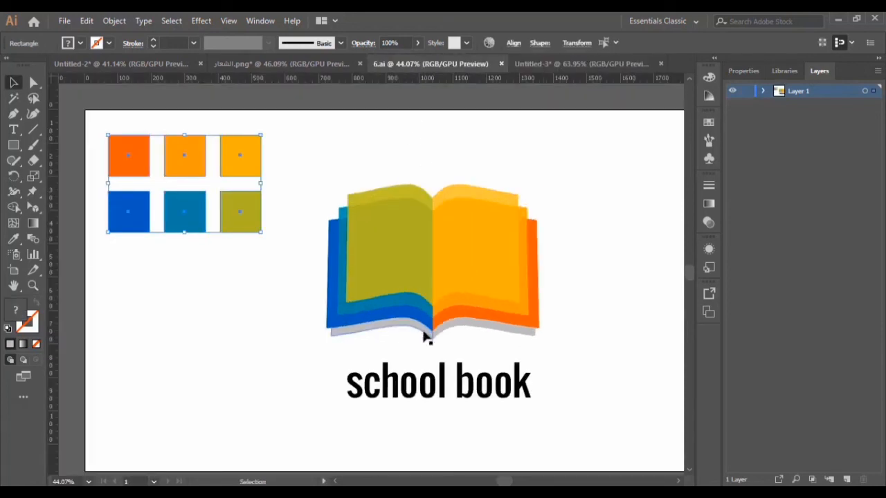
# Scale the "school book" text down to about the book's width, centre it below the grey shadow and deselect it
pyautogui.moveTo(443, 379); pyautogui.dragTo(451, 313)
pyautogui.moveTo(404, 382); pyautogui.dragTo(405, 383)
pyautogui.moveTo(496, 368); pyautogui.dragTo(517, 377)
pyautogui.moveTo(483, 413); pyautogui.dragTo(519, 392)
pyautogui.click(605, 349)
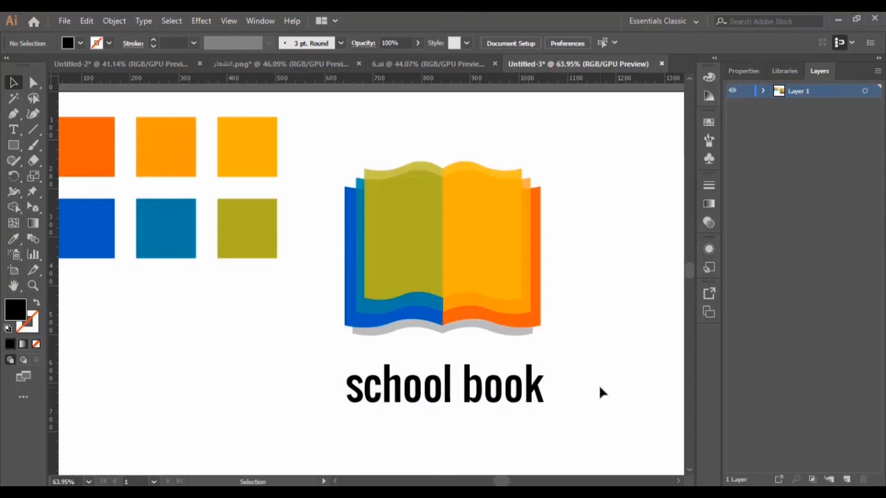
pyautogui.scroll(2, 484, 409)
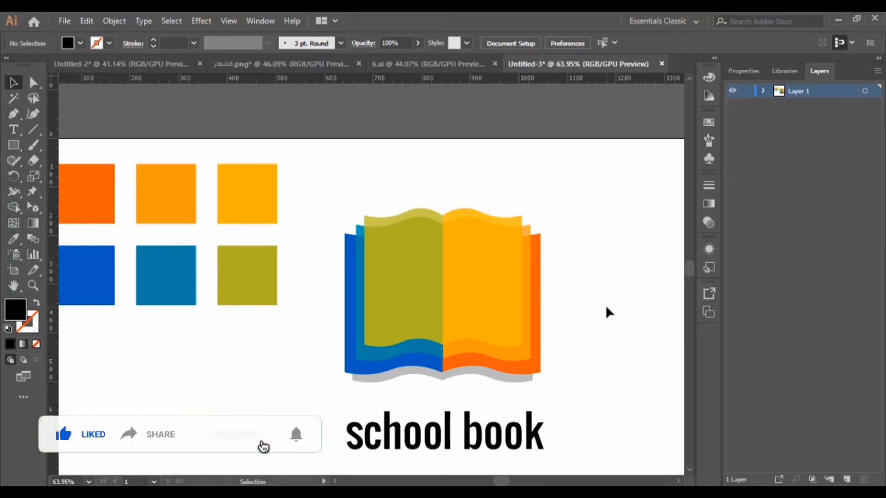
pyautogui.scroll(-2, 584, 323)
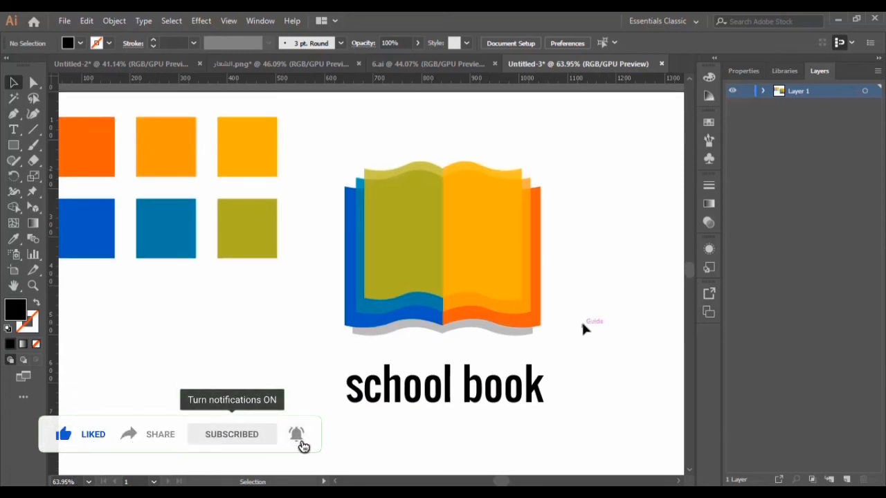